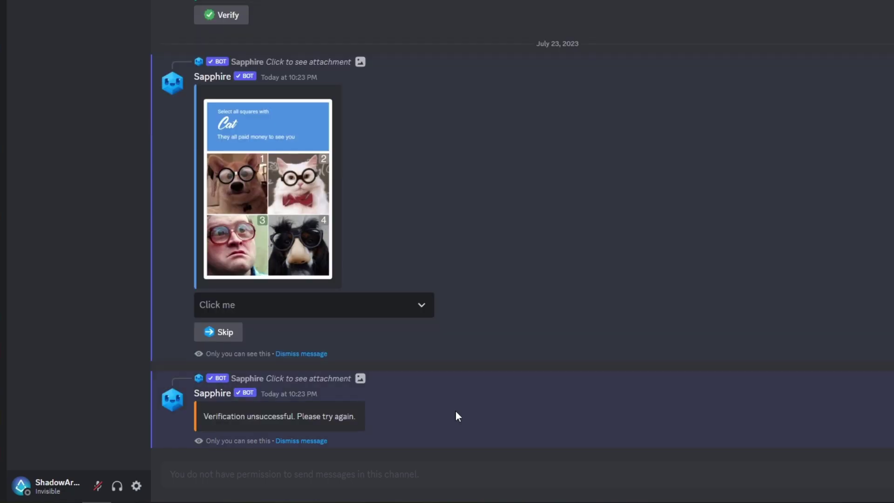
Skip to the Broken chair captcha and answer it with 2
{"action": "left_click", "coordinate": [300, 440]}
{"action": "left_click", "coordinate": [223, 427]}
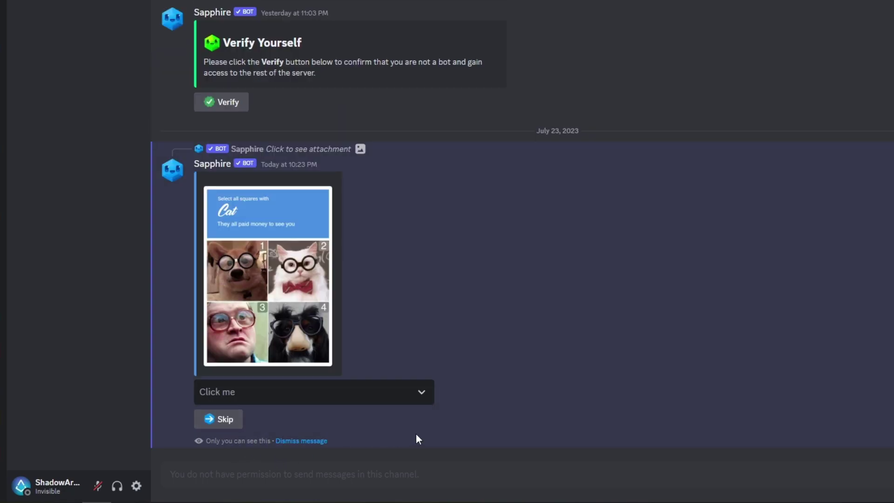
{"action": "left_click", "coordinate": [292, 401]}
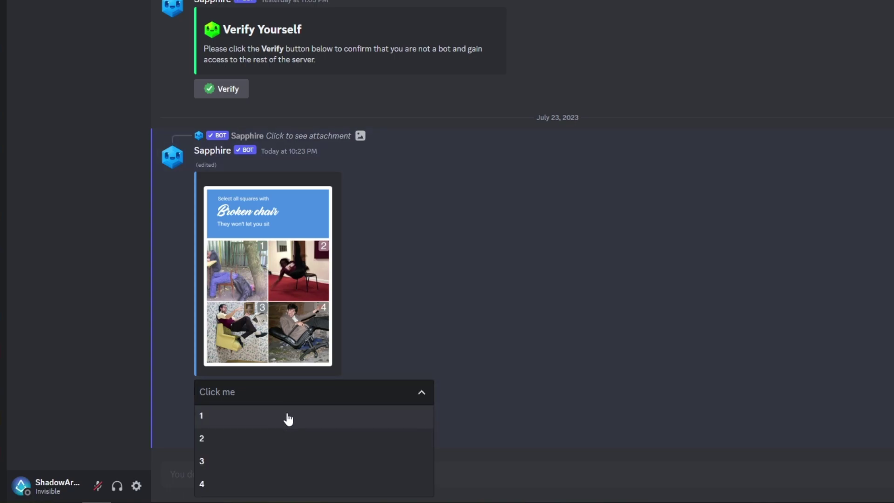
{"action": "left_click", "coordinate": [278, 442]}
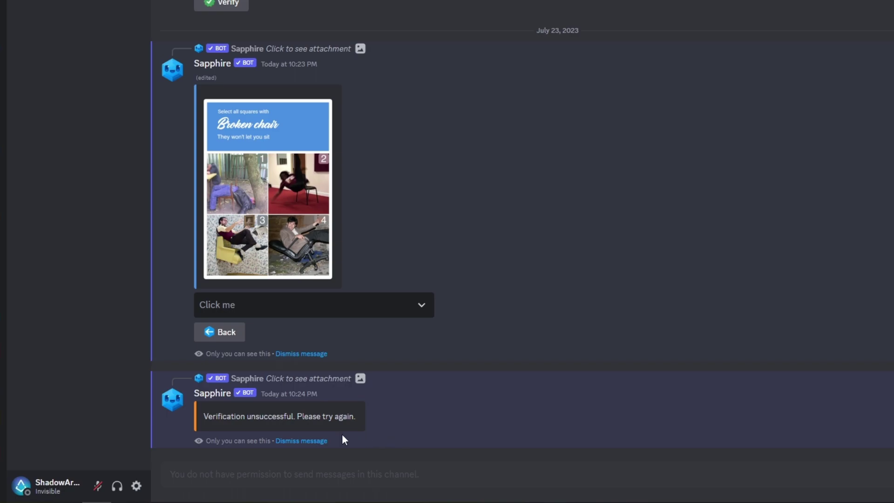
Go back to the Cat captcha and answer it with 2
{"action": "left_click", "coordinate": [307, 441]}
{"action": "left_click", "coordinate": [221, 421]}
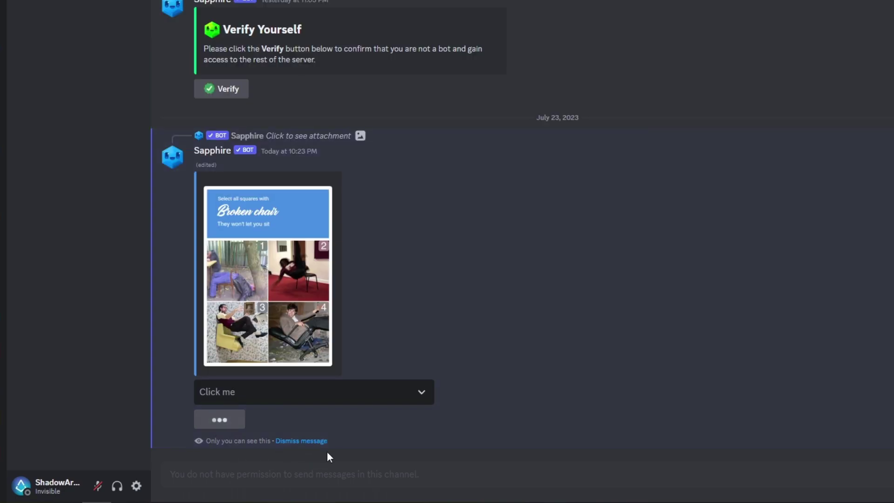
{"action": "left_click", "coordinate": [284, 401]}
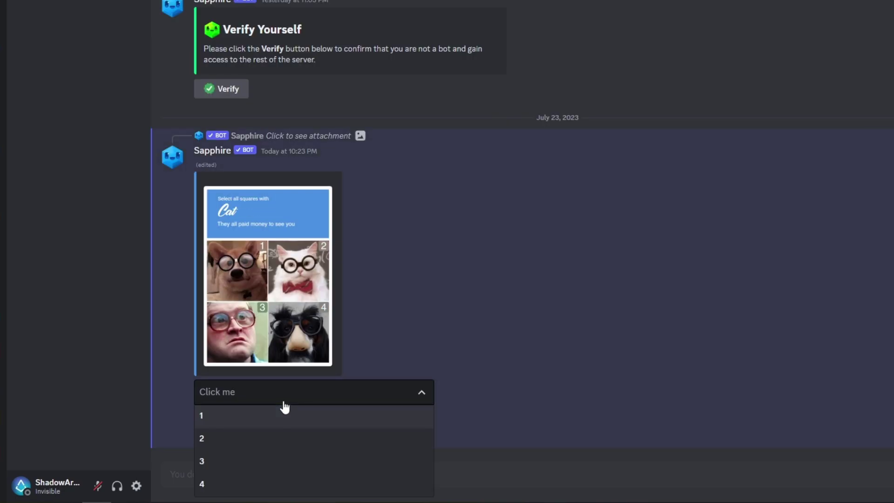
{"action": "left_click", "coordinate": [266, 442]}
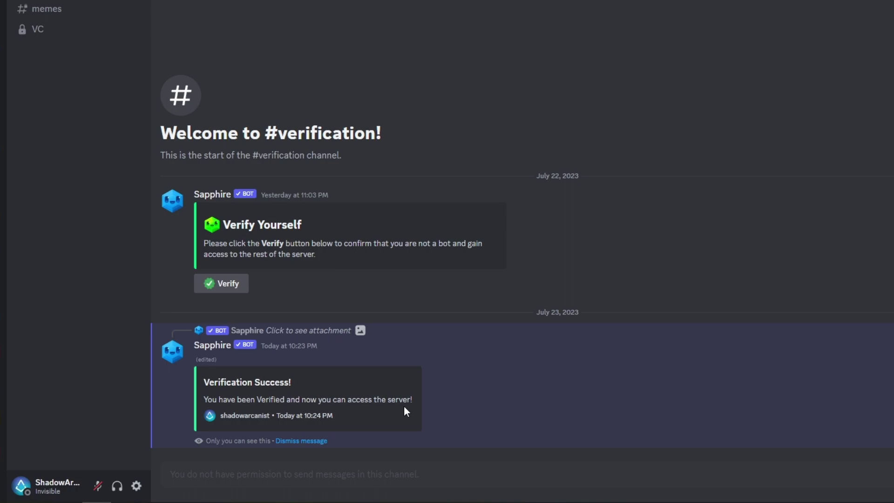
Check the verified account's access in #general, #memes, its profile roles, and #captcha-logs
{"action": "left_click", "coordinate": [309, 441]}
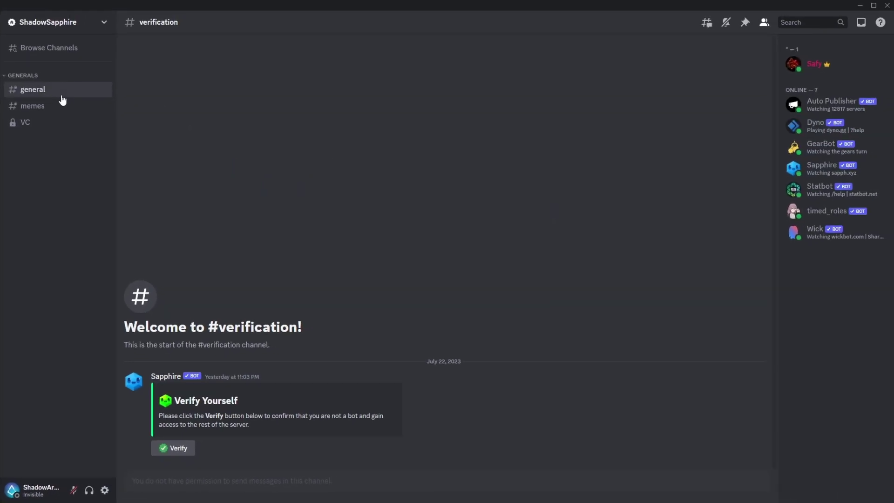
{"action": "left_click", "coordinate": [60, 91]}
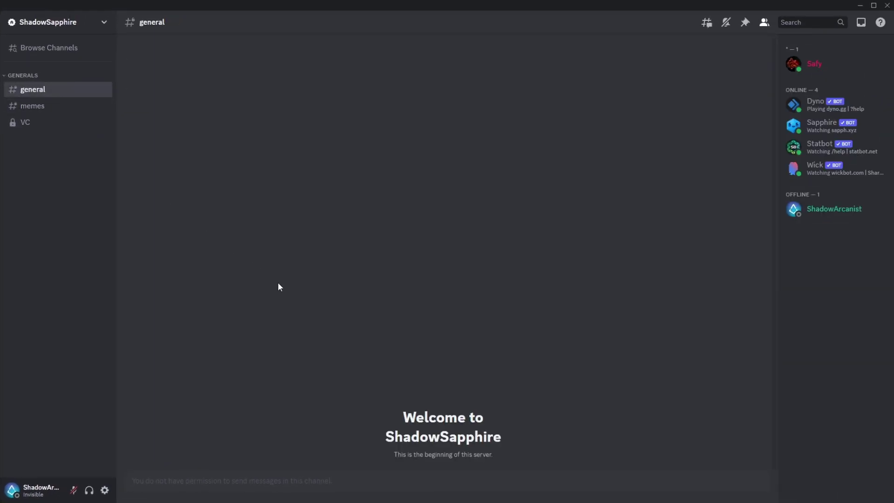
{"action": "left_click", "coordinate": [80, 108]}
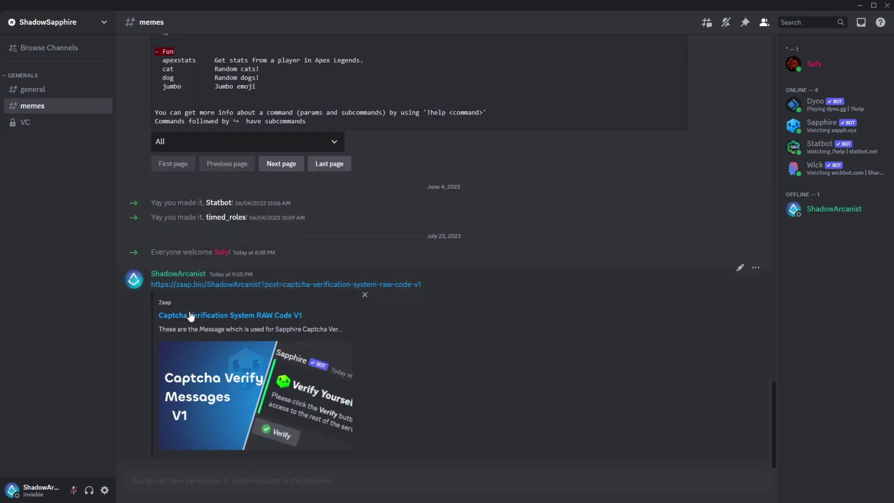
{"action": "left_click", "coordinate": [826, 213]}
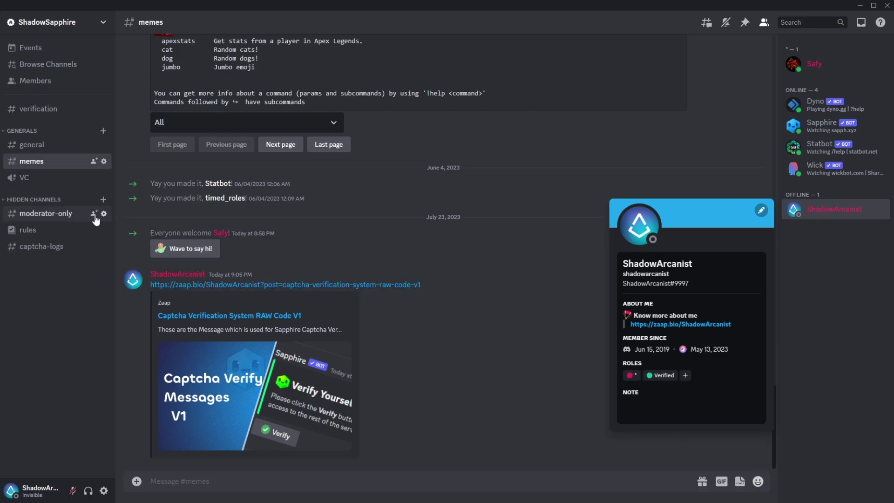
{"action": "left_click", "coordinate": [40, 247]}
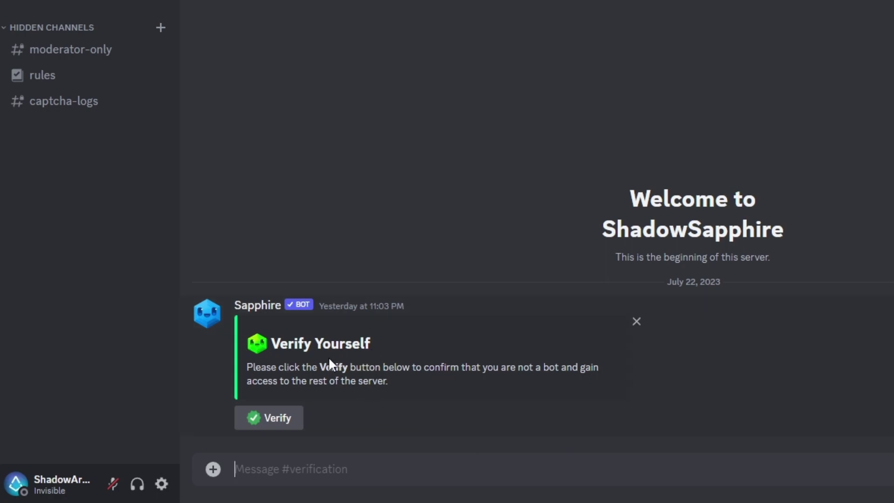
Start the verification captcha and cycle through the captcha images back to Cat
{"action": "left_click", "coordinate": [281, 427]}
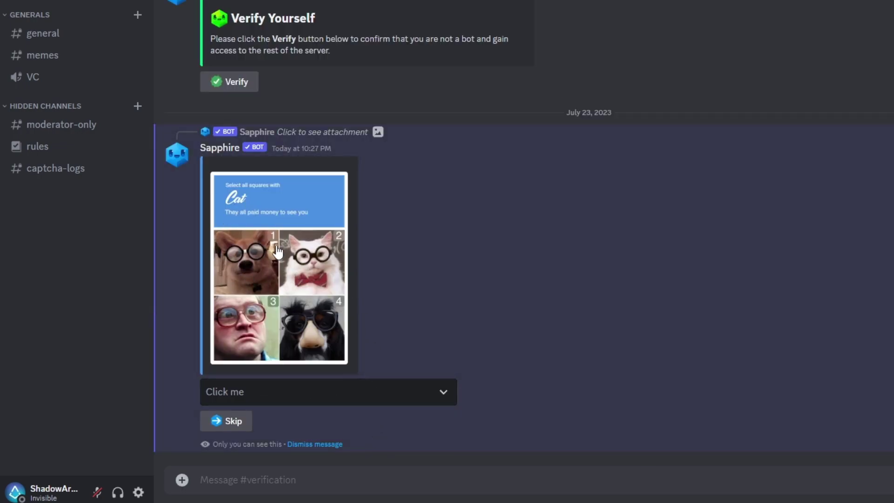
{"action": "left_click", "coordinate": [335, 391]}
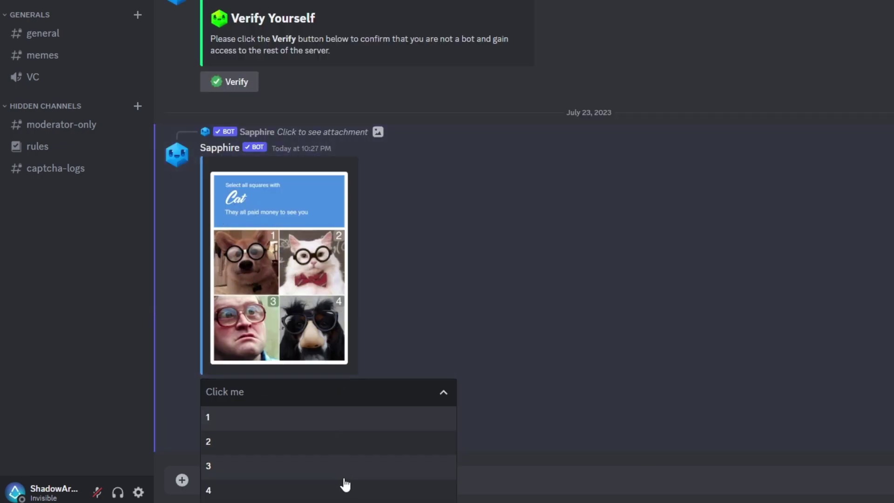
{"action": "left_click", "coordinate": [406, 357]}
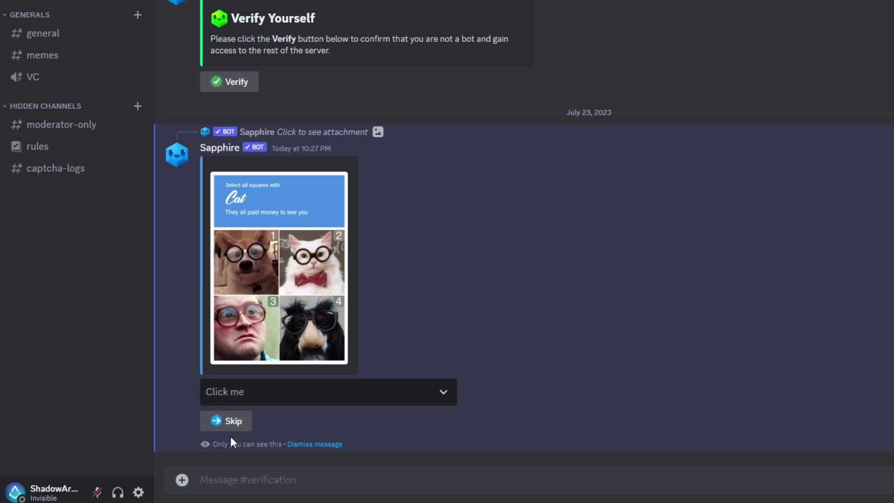
{"action": "left_click", "coordinate": [224, 421]}
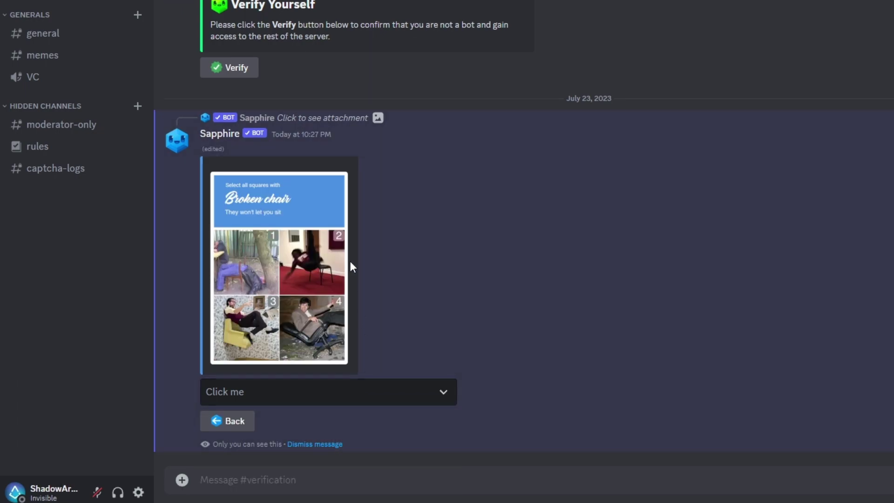
{"action": "left_click", "coordinate": [353, 396]}
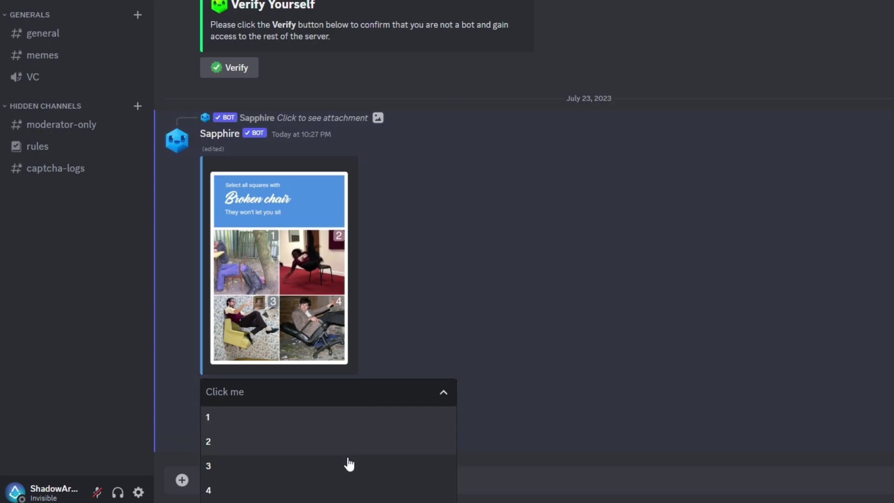
{"action": "left_click", "coordinate": [393, 302]}
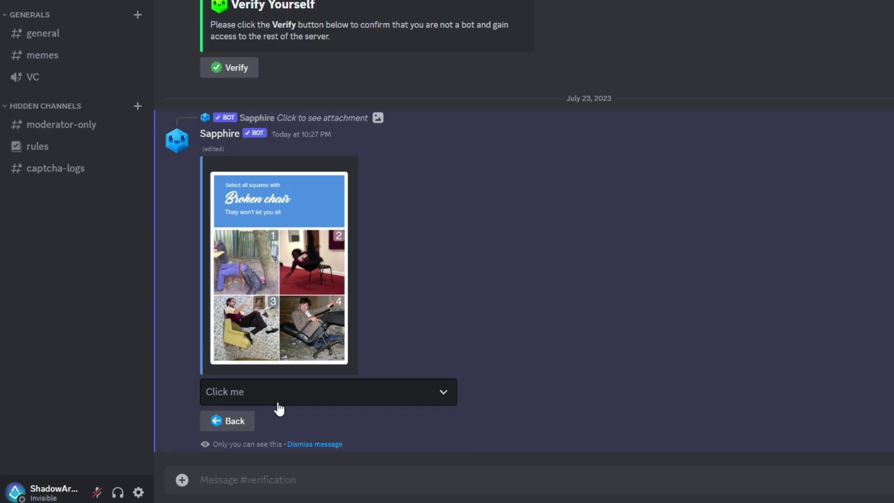
{"action": "left_click", "coordinate": [244, 422]}
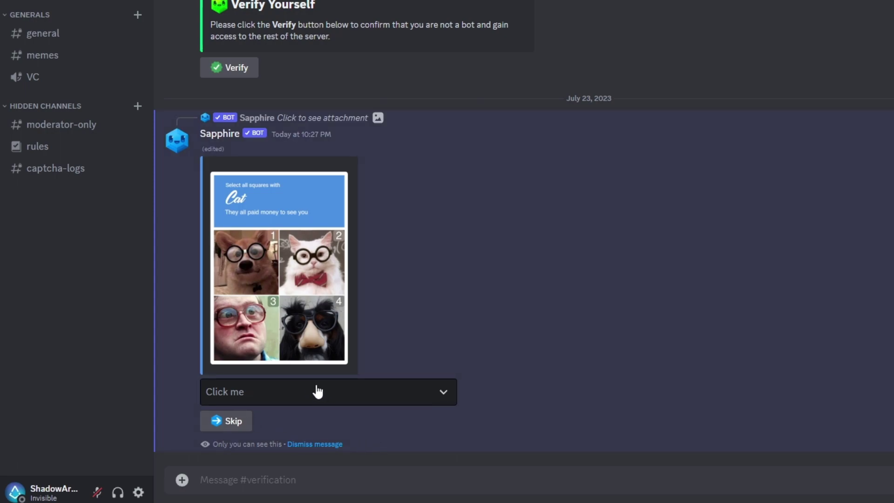
Answer the Cat captcha wrongly with 1 and check #captcha-logs
{"action": "left_click", "coordinate": [317, 394]}
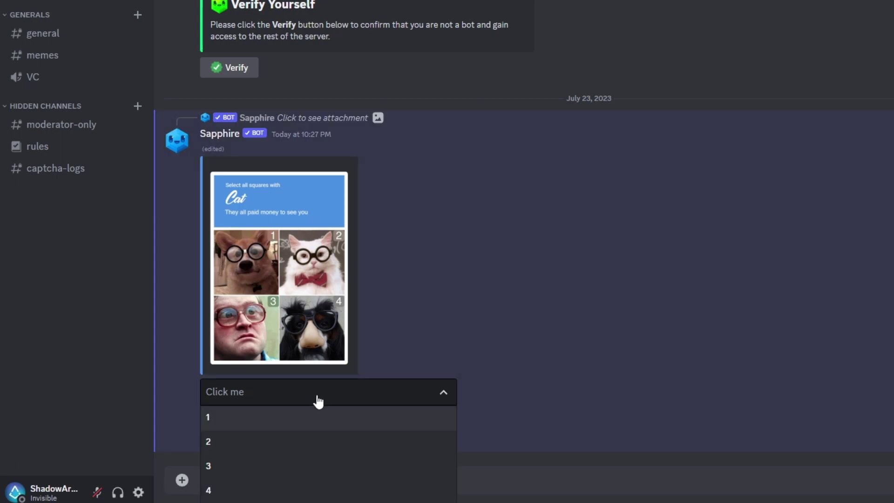
{"action": "left_click", "coordinate": [244, 422]}
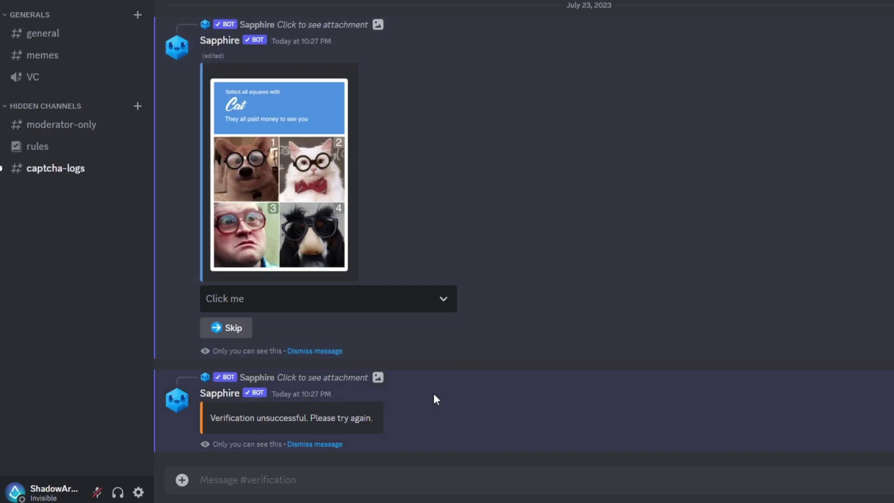
{"action": "left_click", "coordinate": [44, 174]}
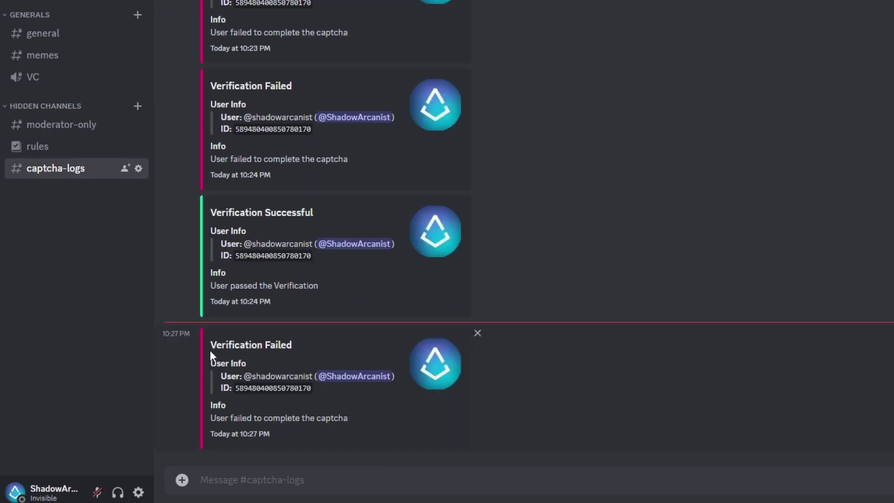
Read the Verification Failed reason in captcha-logs, then answer the Cat captcha with 2
{"action": "left_click_drag", "start_coordinate": [216, 418], "coordinate": [347, 418]}
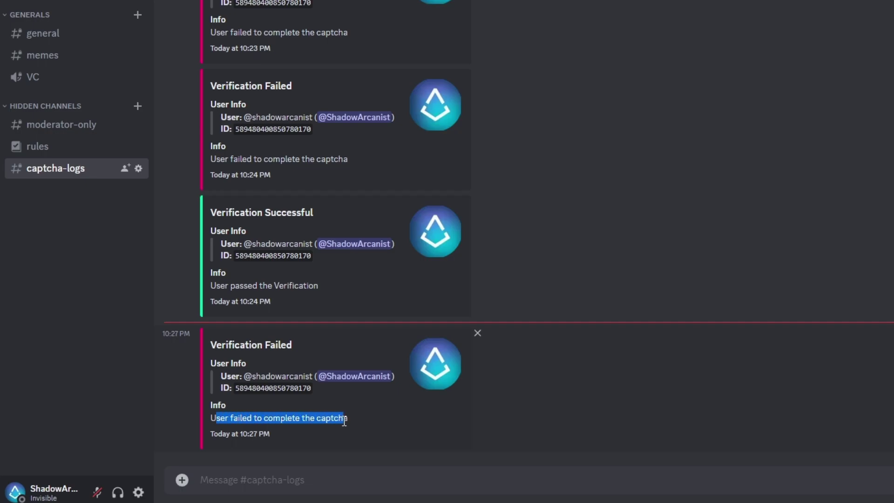
{"action": "left_click", "coordinate": [349, 417]}
{"action": "left_click", "coordinate": [75, 2]}
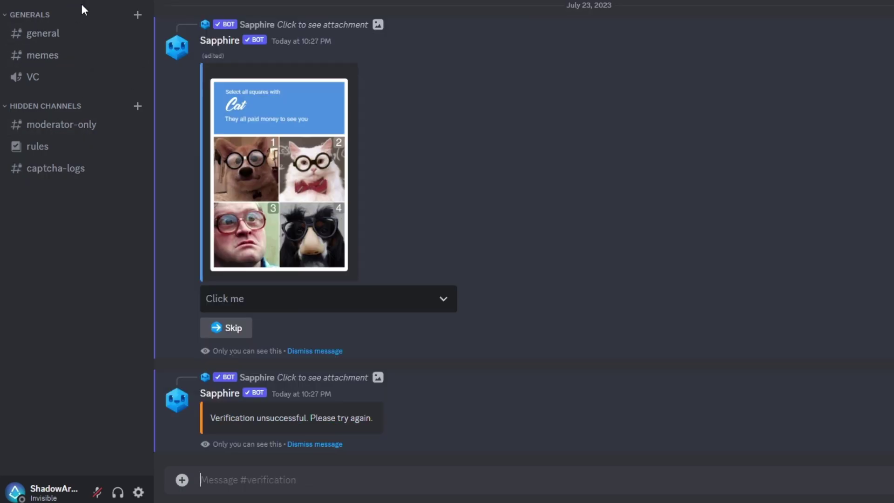
{"action": "left_click", "coordinate": [318, 444]}
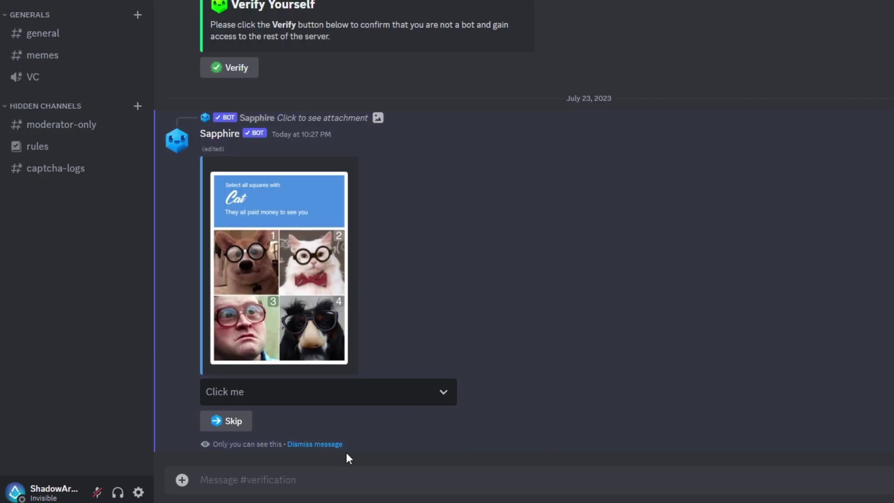
{"action": "left_click", "coordinate": [289, 394]}
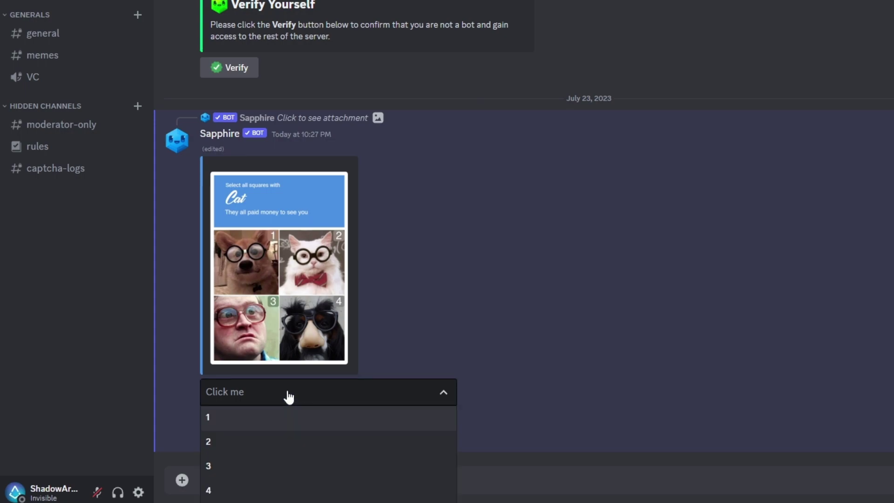
{"action": "left_click", "coordinate": [238, 444]}
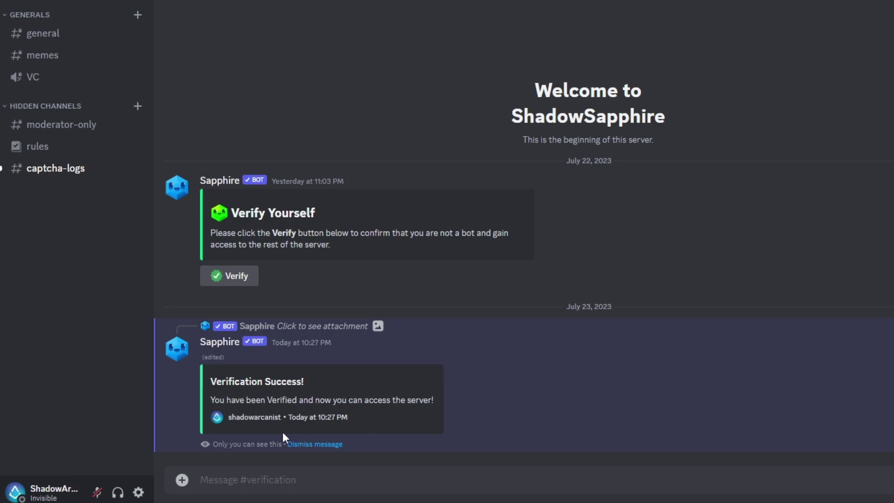
Review the Verification Success message, dismiss it, and return to #captcha-logs
{"action": "left_click_drag", "start_coordinate": [209, 404], "coordinate": [409, 406]}
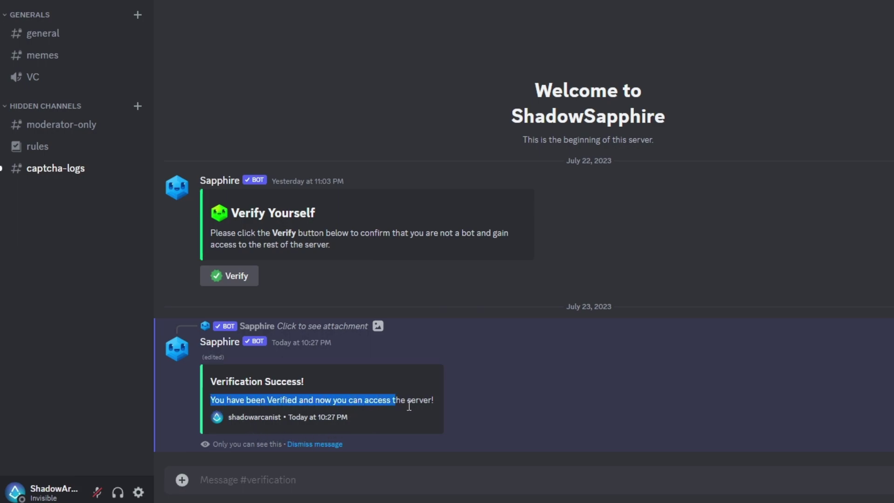
{"action": "left_click", "coordinate": [333, 445]}
{"action": "left_click", "coordinate": [69, 176]}
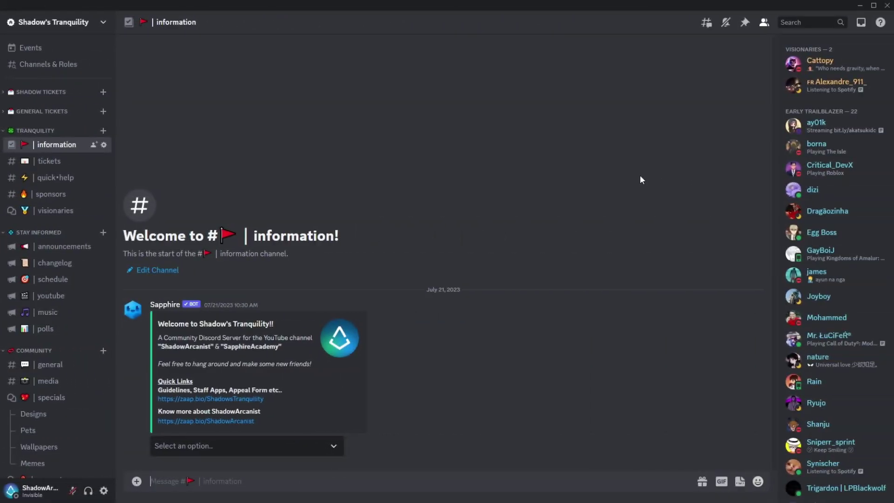
{"action": "left_click", "coordinate": [844, 89]}
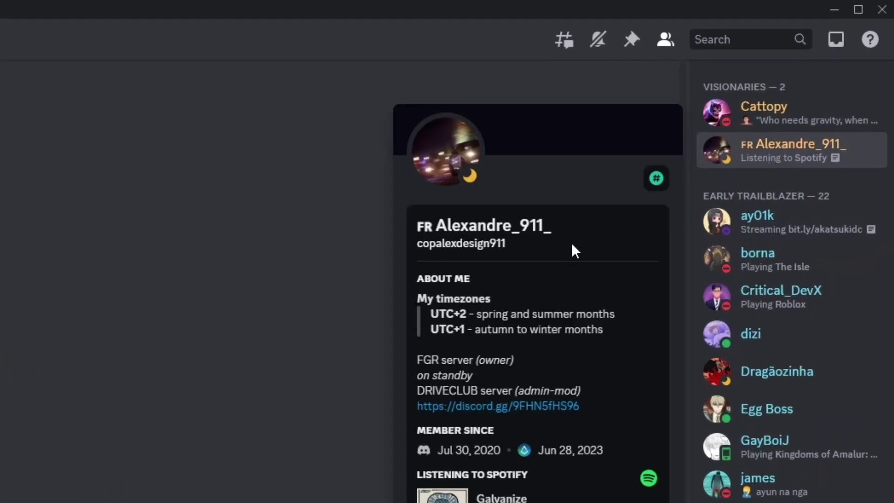
{"action": "left_click_drag", "start_coordinate": [542, 228], "coordinate": [441, 230]}
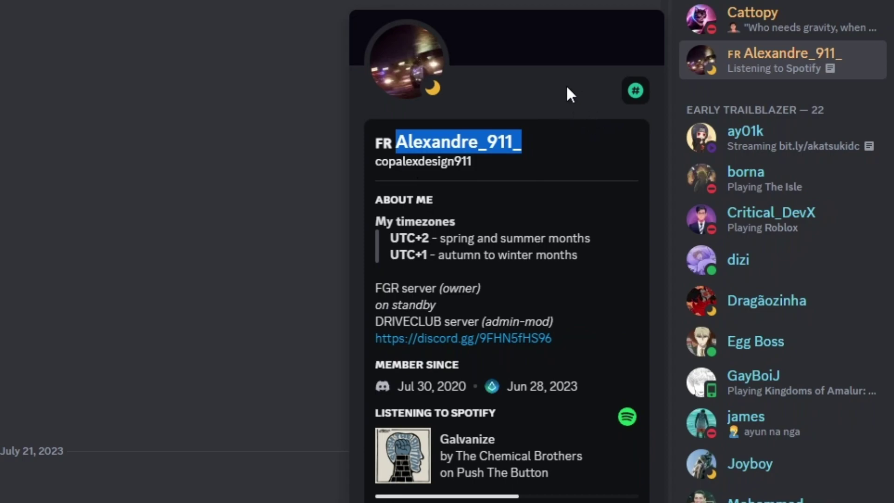
{"action": "left_click", "coordinate": [579, 144]}
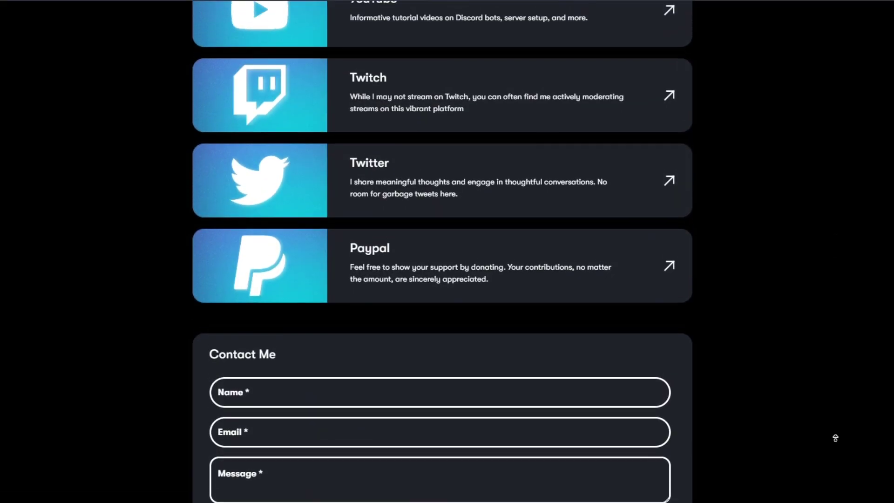
Scroll through the zaap.bio profile, highlighting its tagline and YouTube subscriber count
{"action": "scroll", "coordinate": [835, 438], "scroll_direction": "up", "scroll_amount": 3}
{"action": "scroll", "coordinate": [835, 438], "scroll_direction": "up", "scroll_amount": 5}
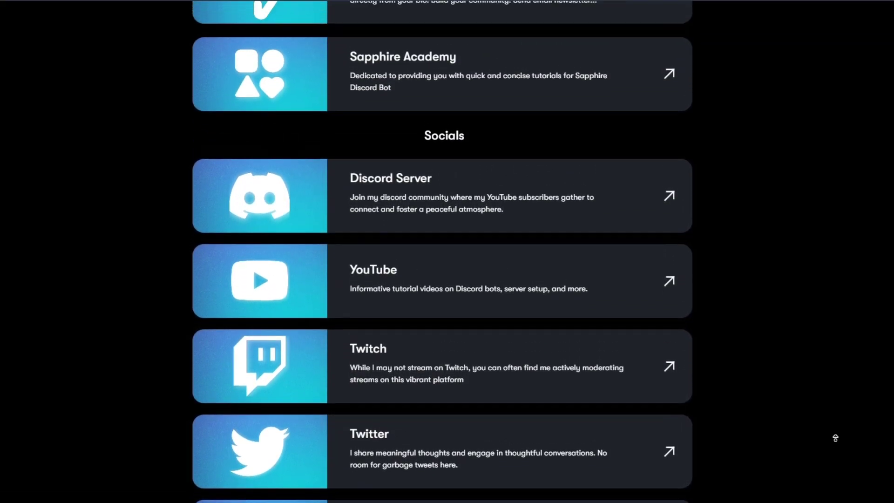
{"action": "scroll", "coordinate": [835, 438], "scroll_direction": "up", "scroll_amount": 5}
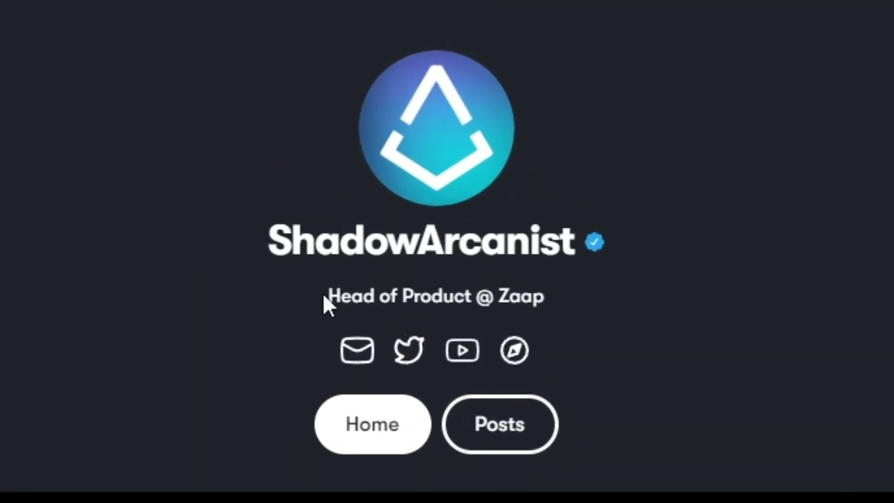
{"action": "left_click_drag", "start_coordinate": [324, 296], "coordinate": [573, 296]}
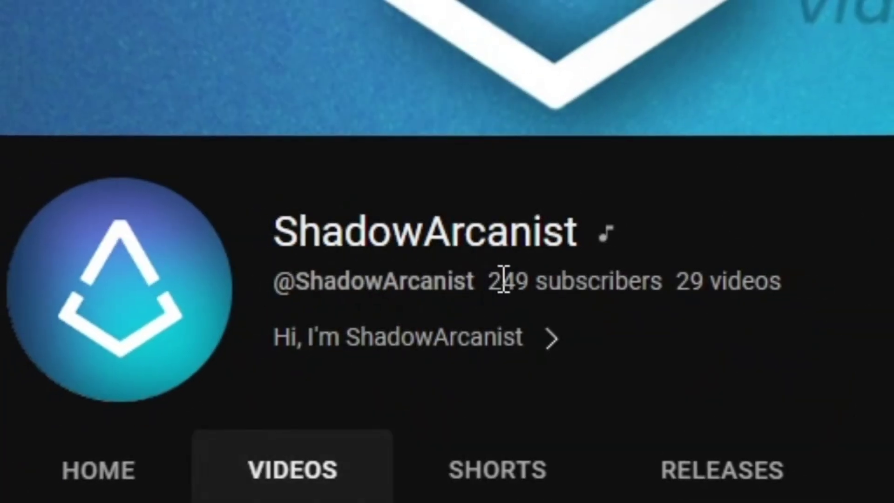
{"action": "left_click_drag", "start_coordinate": [488, 282], "coordinate": [697, 291]}
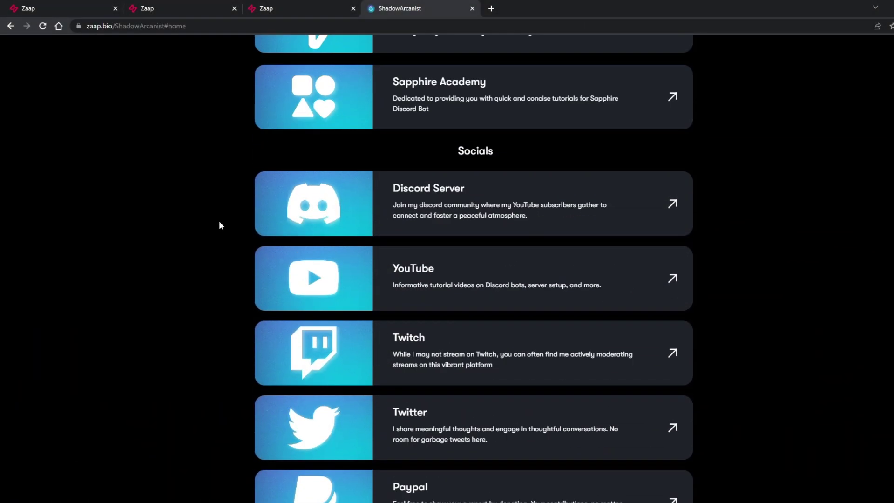
{"action": "scroll", "coordinate": [219, 225], "scroll_direction": "up", "scroll_amount": 5}
Browse the Add block choices in the Zaap page editor without adding one
{"action": "left_click", "coordinate": [67, 6]}
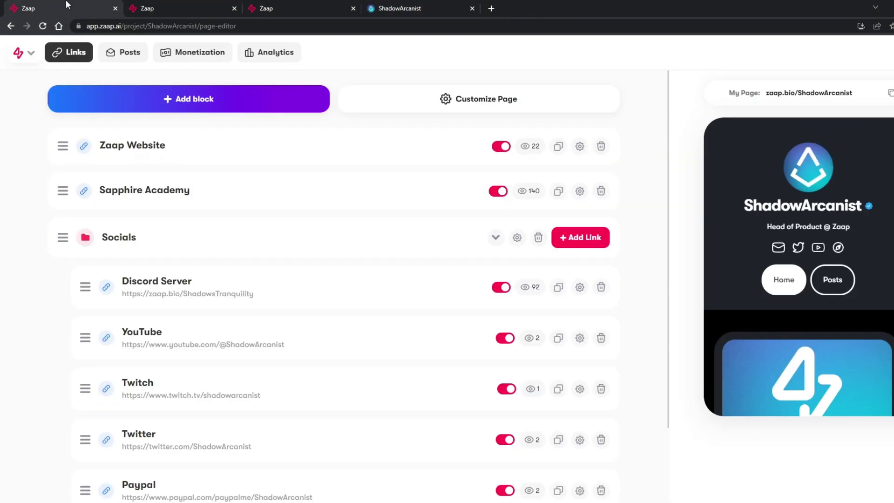
{"action": "left_click", "coordinate": [172, 102]}
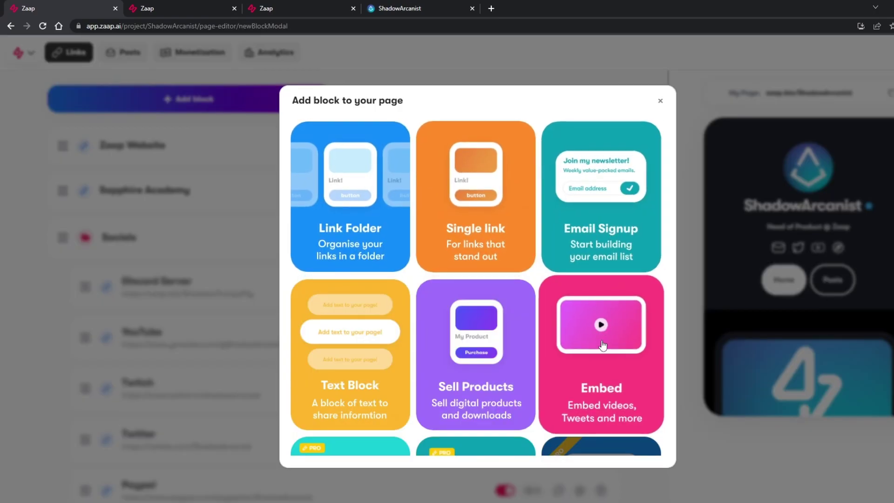
{"action": "scroll", "coordinate": [412, 332], "scroll_direction": "down", "scroll_amount": 5}
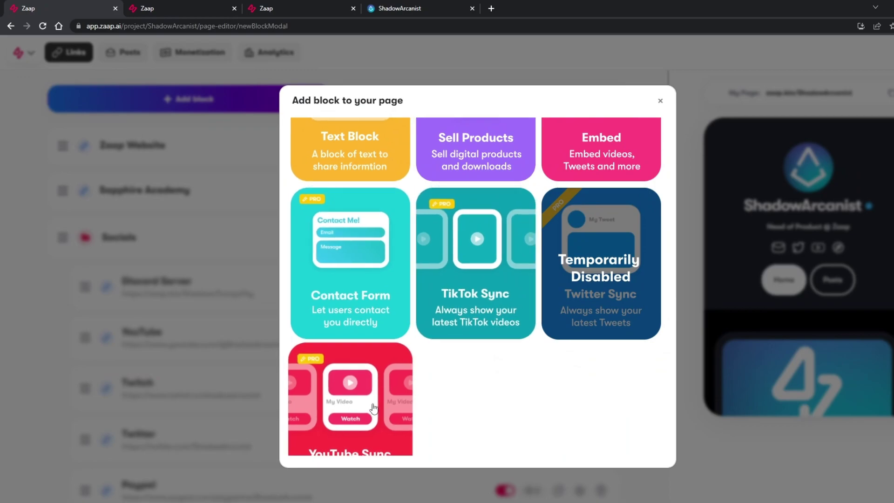
{"action": "left_click", "coordinate": [172, 362]}
{"action": "scroll", "coordinate": [10, 259], "scroll_direction": "down", "scroll_amount": 2}
{"action": "scroll", "coordinate": [10, 258], "scroll_direction": "up", "scroll_amount": 3}
Review the draft newsletter post and the analytics overview, then go to the public bio posts
{"action": "left_click", "coordinate": [189, 5]}
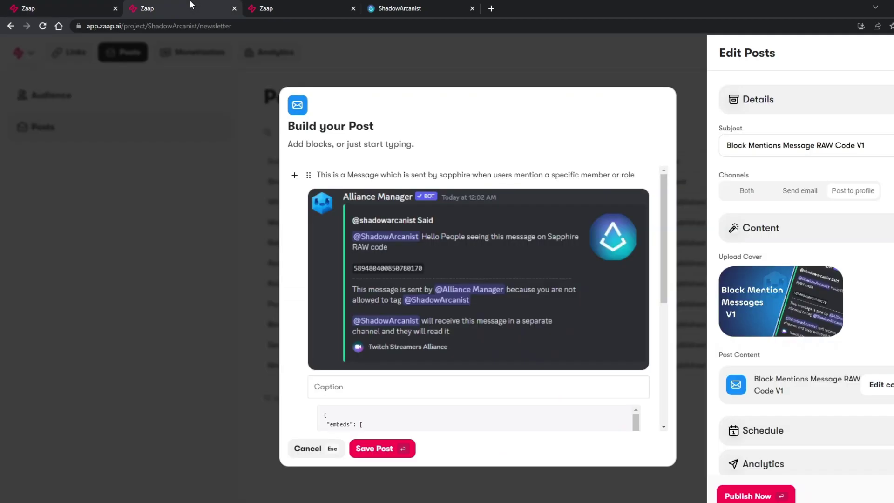
{"action": "left_click", "coordinate": [325, 6]}
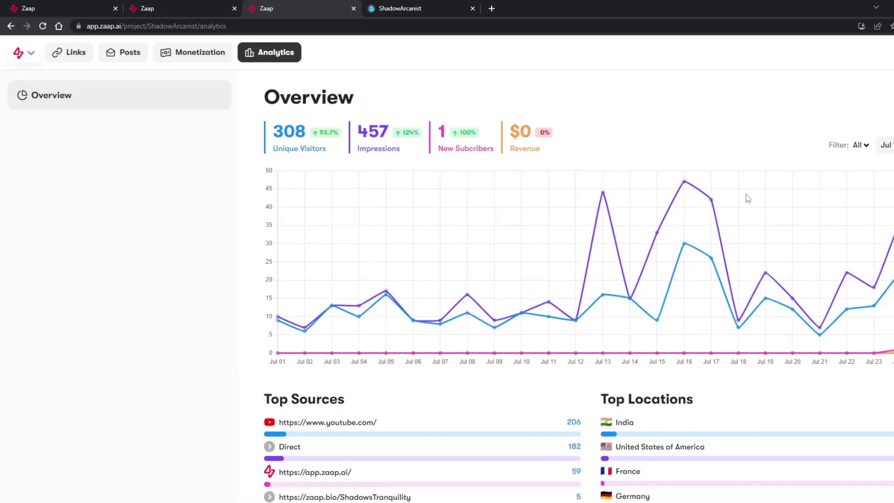
{"action": "scroll", "coordinate": [577, 279], "scroll_direction": "down", "scroll_amount": 8}
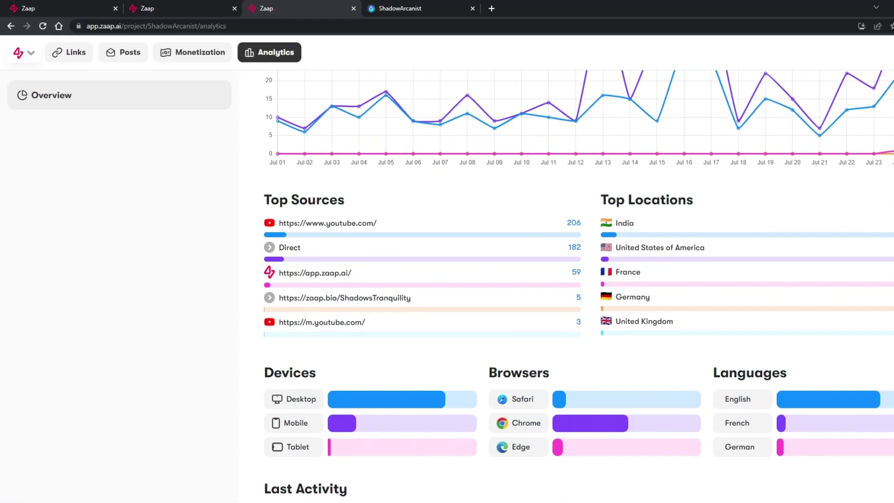
{"action": "scroll", "coordinate": [577, 279], "scroll_direction": "down", "scroll_amount": 2}
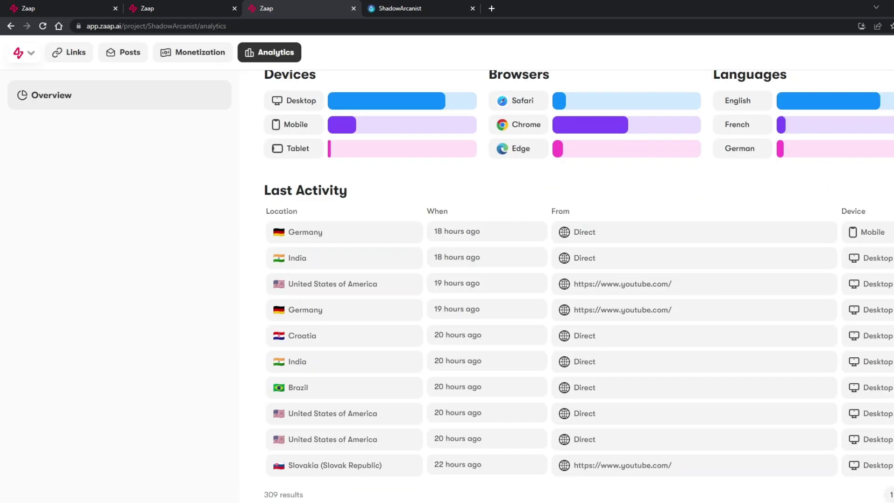
{"action": "scroll", "coordinate": [577, 286], "scroll_direction": "up", "scroll_amount": 6}
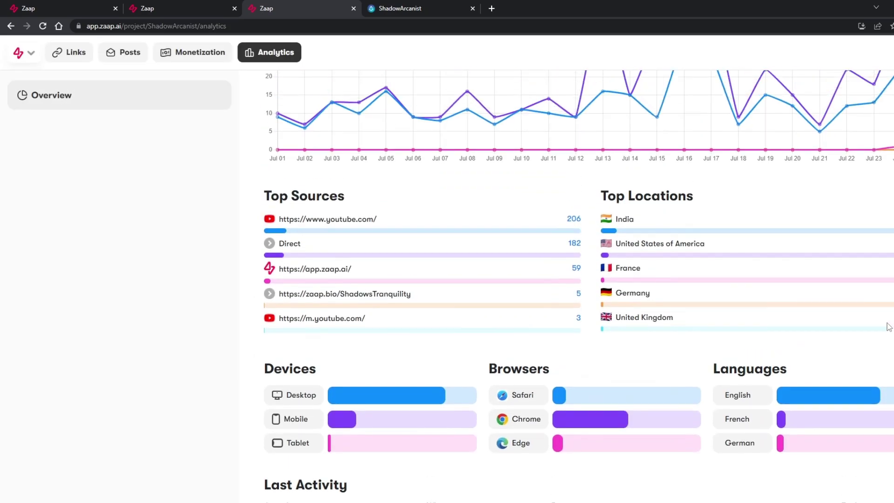
{"action": "key", "text": "ctrl+Tab"}
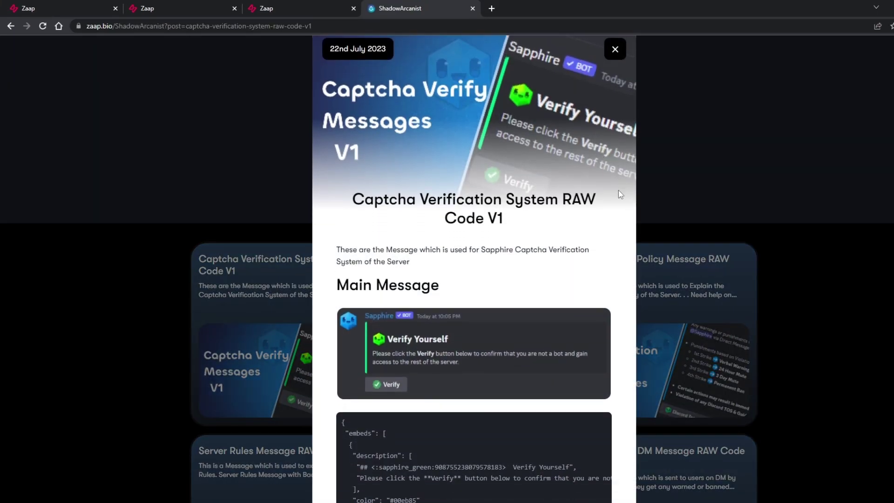
Scroll the captcha post, close it, and return to the bio page's Home links
{"action": "scroll", "coordinate": [618, 191], "scroll_direction": "down", "scroll_amount": 5}
{"action": "scroll", "coordinate": [618, 192], "scroll_direction": "down", "scroll_amount": 10}
{"action": "left_click", "coordinate": [712, 172]}
{"action": "left_click", "coordinate": [449, 197]}
{"action": "scroll", "coordinate": [289, 197], "scroll_direction": "down", "scroll_amount": 4}
{"action": "scroll", "coordinate": [288, 197], "scroll_direction": "up", "scroll_amount": 4}
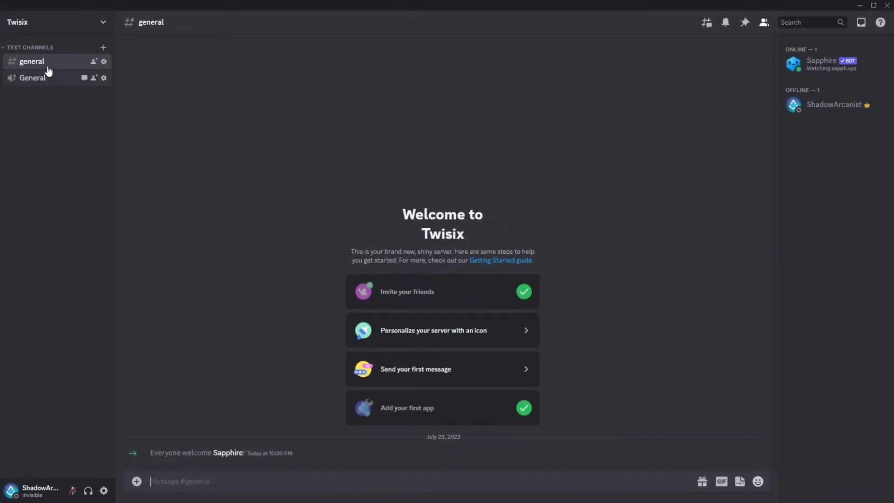
{"action": "left_click", "coordinate": [49, 22]}
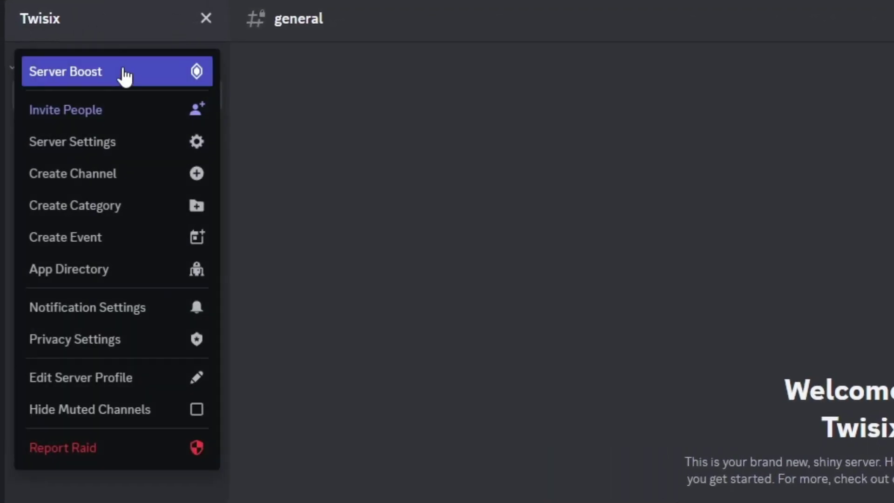
{"action": "left_click", "coordinate": [95, 148]}
{"action": "left_click", "coordinate": [384, 132]}
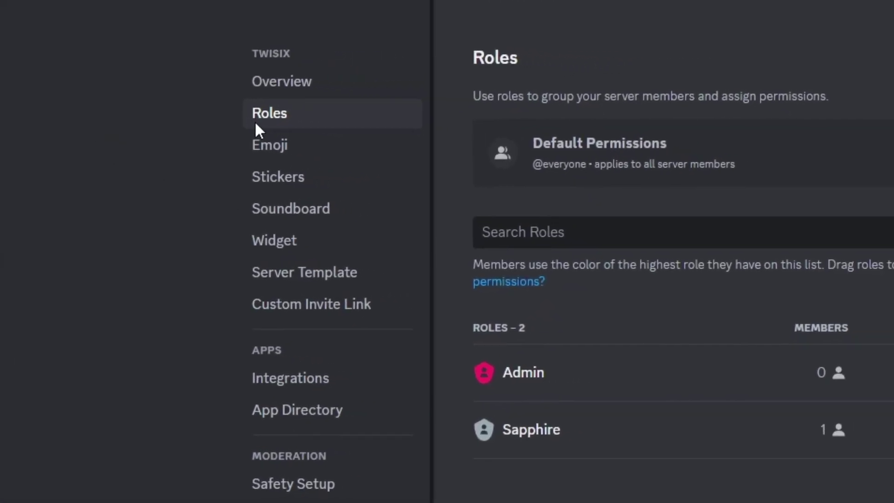
{"action": "left_click", "coordinate": [554, 170]}
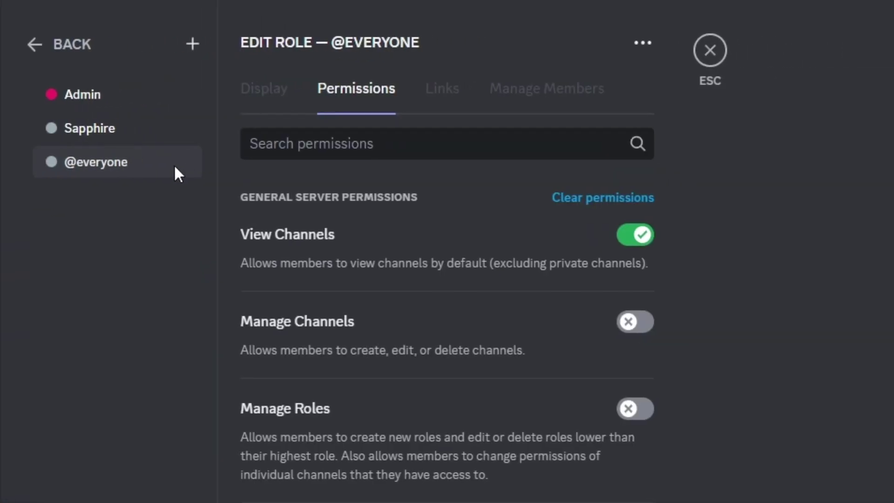
{"action": "left_click", "coordinate": [586, 199]}
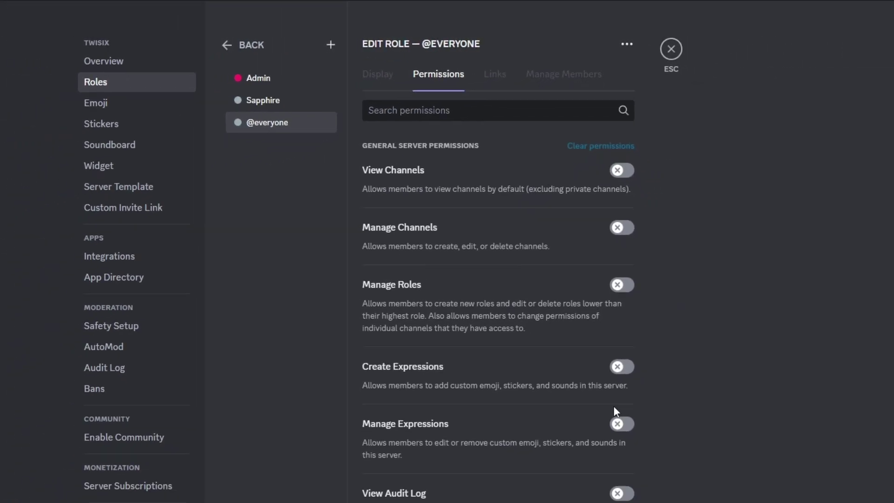
{"action": "left_click", "coordinate": [605, 482]}
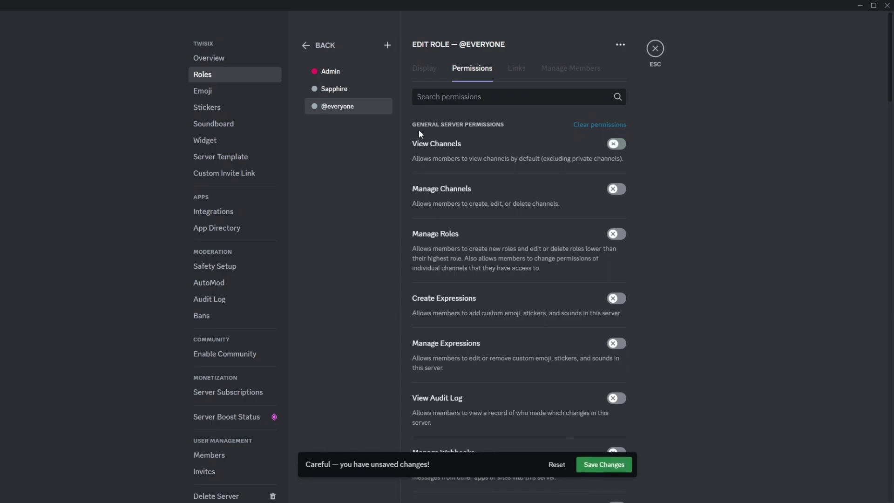
Create a new role named Verified with a teal colour
{"action": "left_click", "coordinate": [374, 48]}
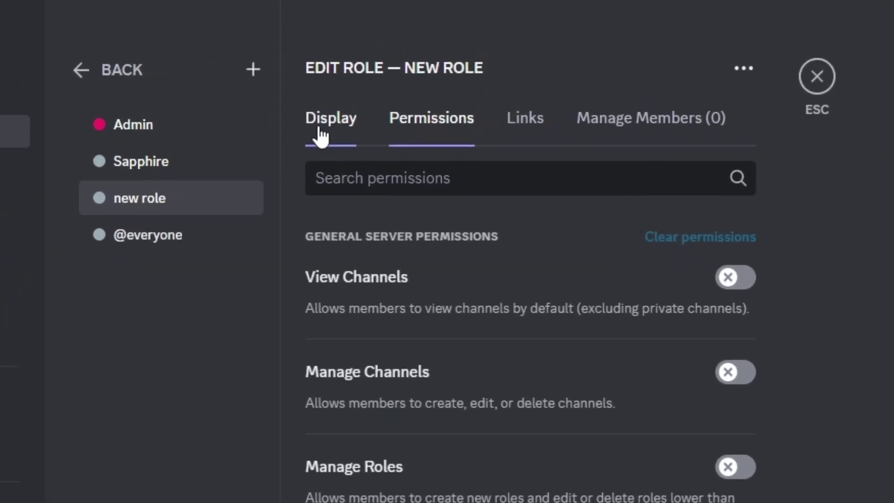
{"action": "left_click", "coordinate": [415, 73]}
{"action": "left_click_drag", "start_coordinate": [384, 219], "coordinate": [282, 231]}
{"action": "type", "text": "Verified"}
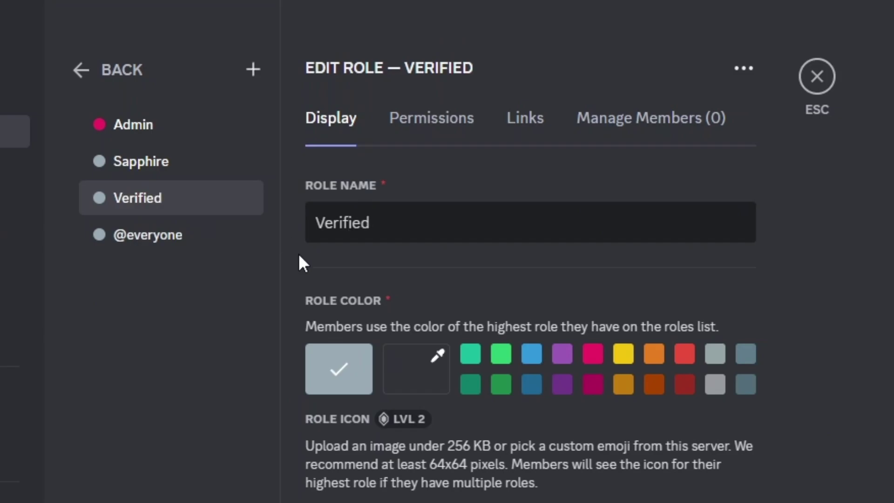
{"action": "left_click", "coordinate": [472, 358]}
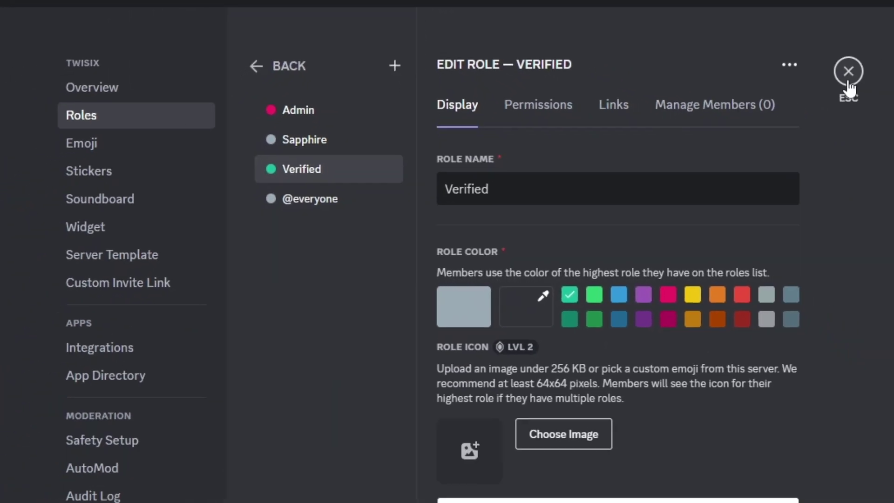
{"action": "left_click", "coordinate": [846, 82]}
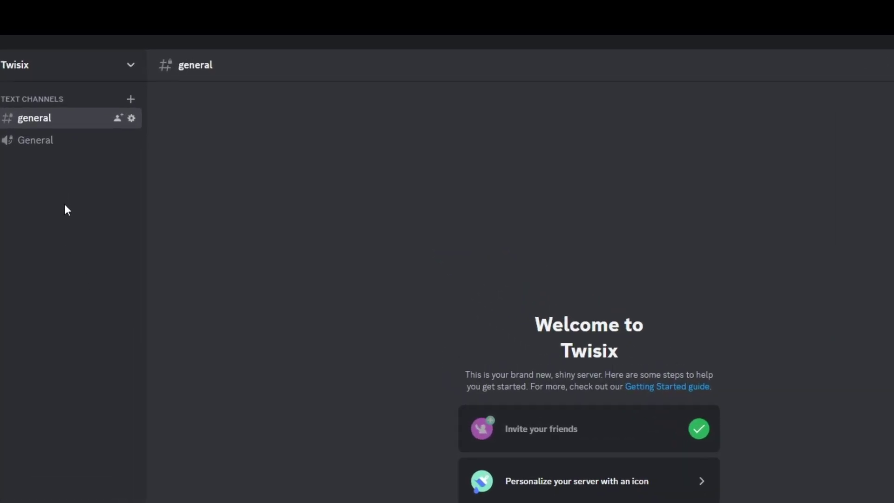
Create a private Staff category with no extra members or roles
{"action": "right_click", "coordinate": [70, 236]}
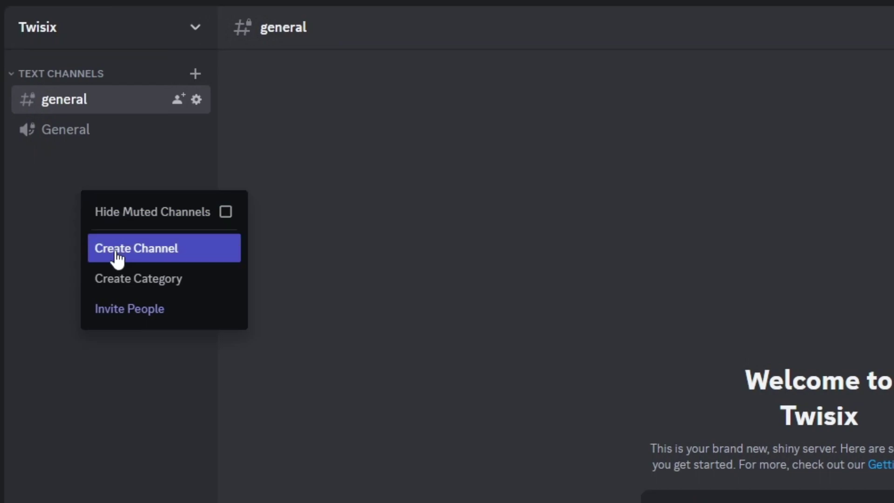
{"action": "left_click", "coordinate": [144, 280]}
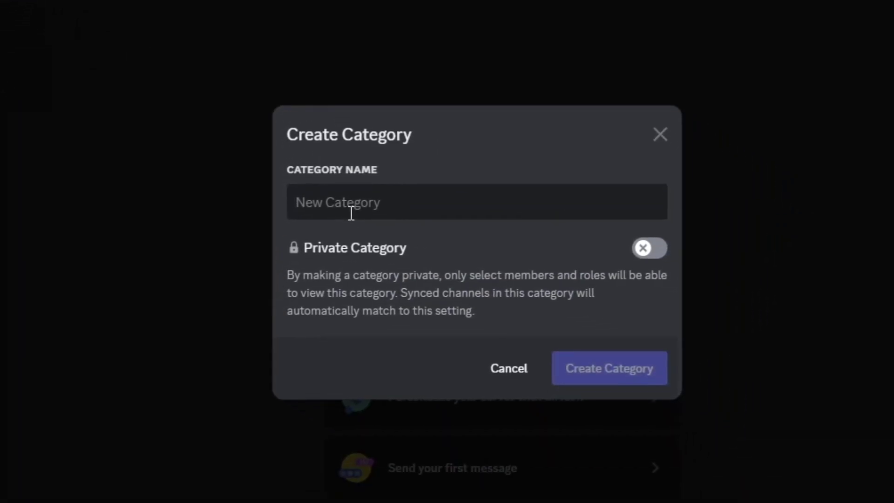
{"action": "type", "text": "Staff"}
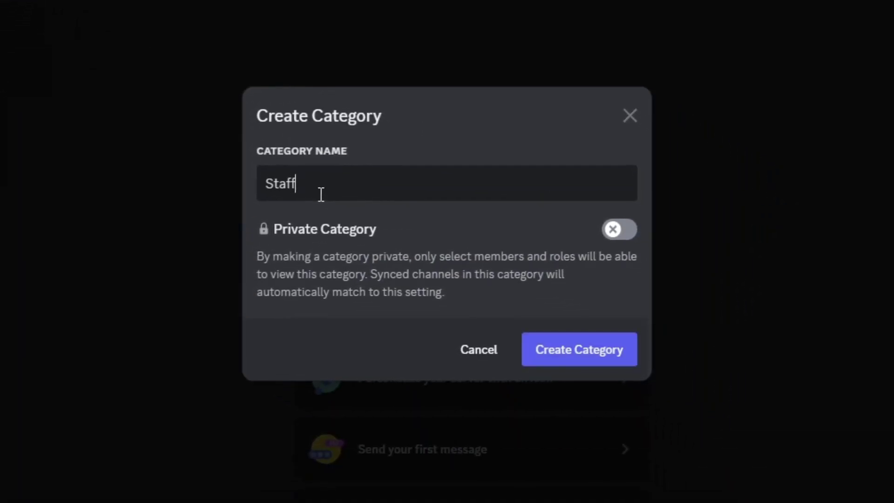
{"action": "left_click", "coordinate": [626, 228]}
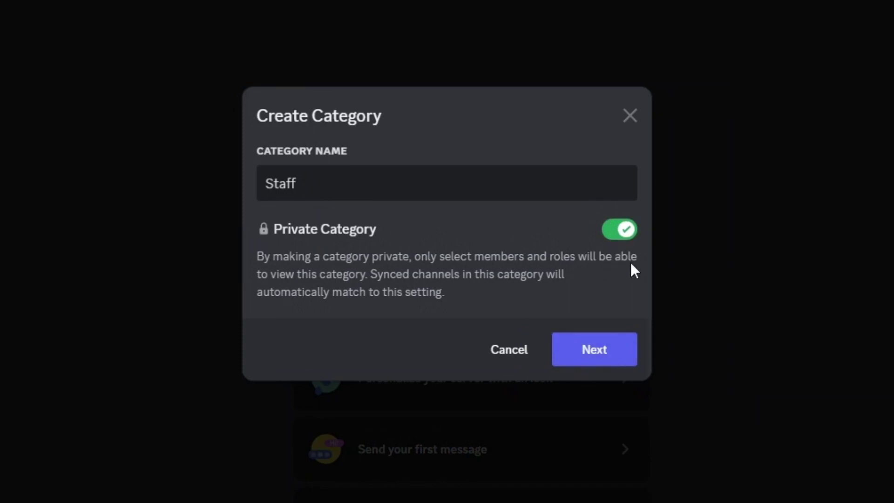
{"action": "left_click", "coordinate": [612, 347]}
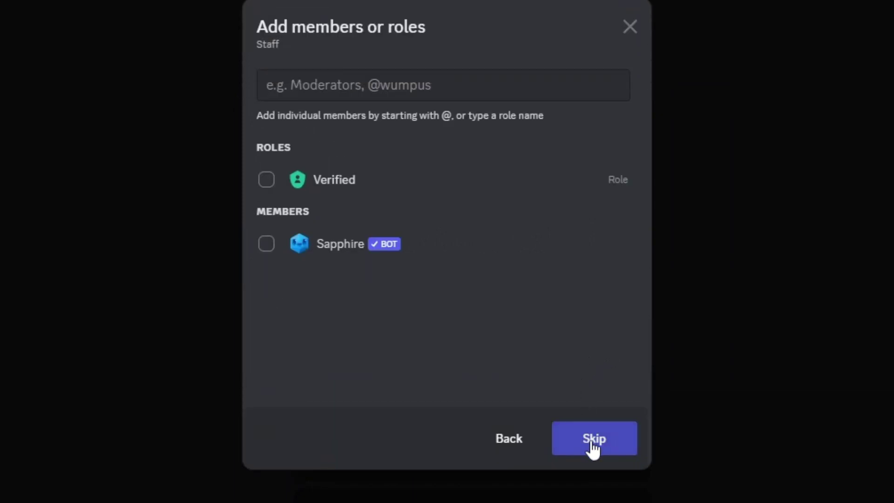
{"action": "left_click", "coordinate": [590, 441]}
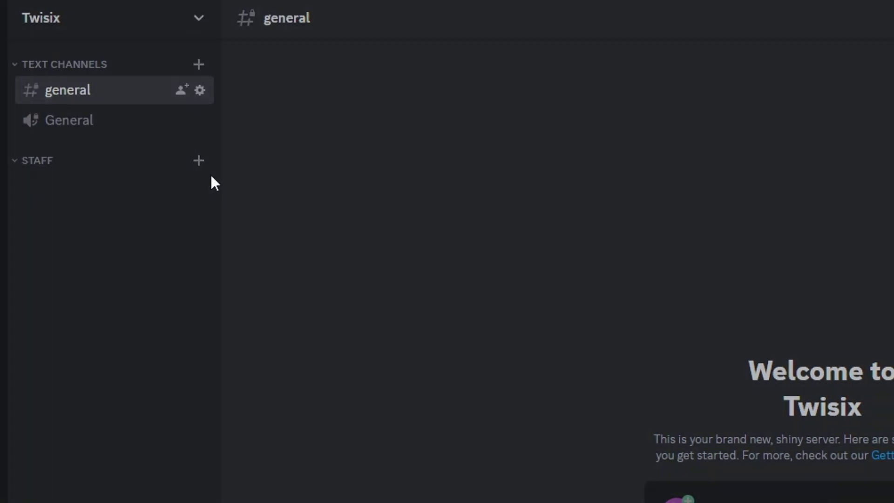
Add a private logs text channel inside the Staff category
{"action": "left_click", "coordinate": [198, 160]}
{"action": "type", "text": "logs"}
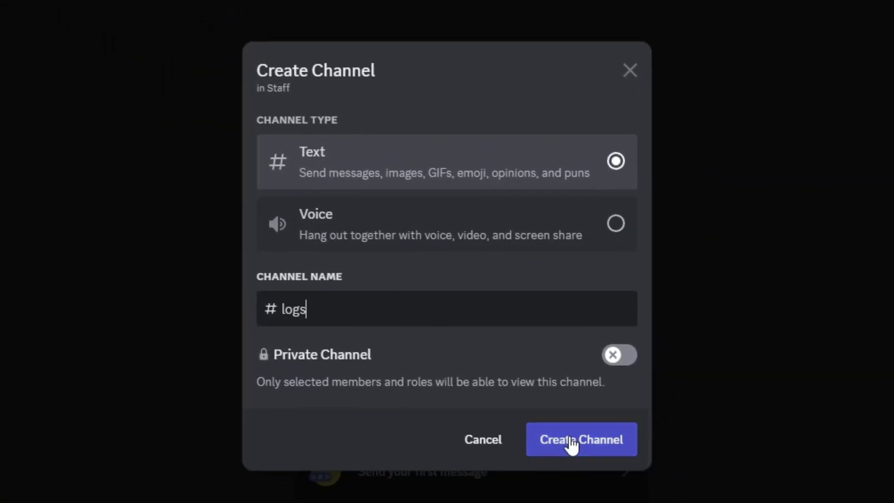
{"action": "left_click", "coordinate": [631, 356]}
{"action": "left_click", "coordinate": [619, 437]}
{"action": "left_click", "coordinate": [616, 471]}
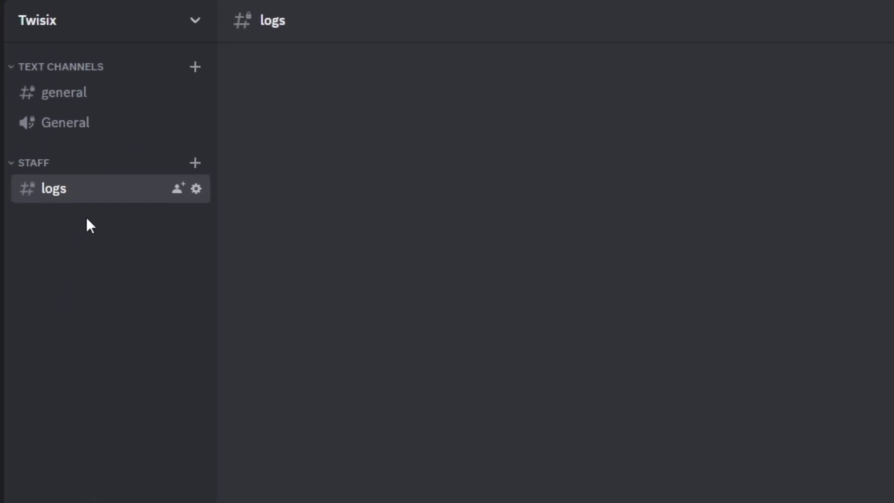
Create a text channel named verification
{"action": "right_click", "coordinate": [63, 154]}
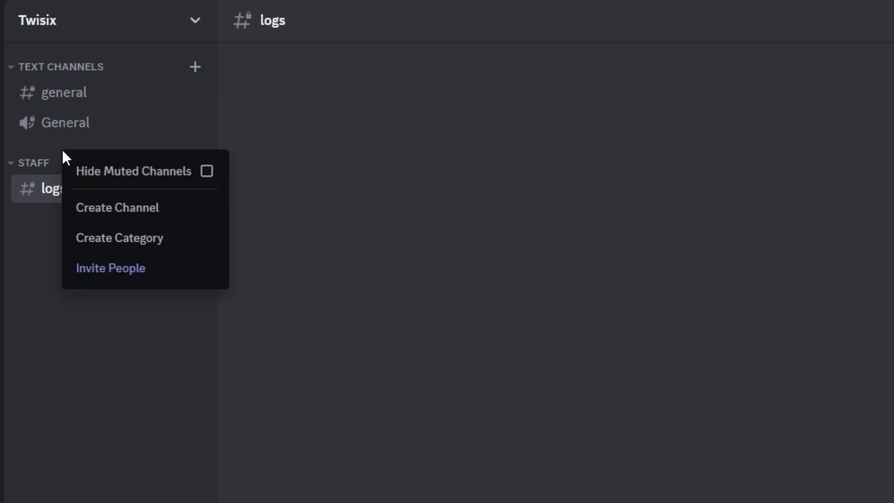
{"action": "left_click", "coordinate": [130, 208]}
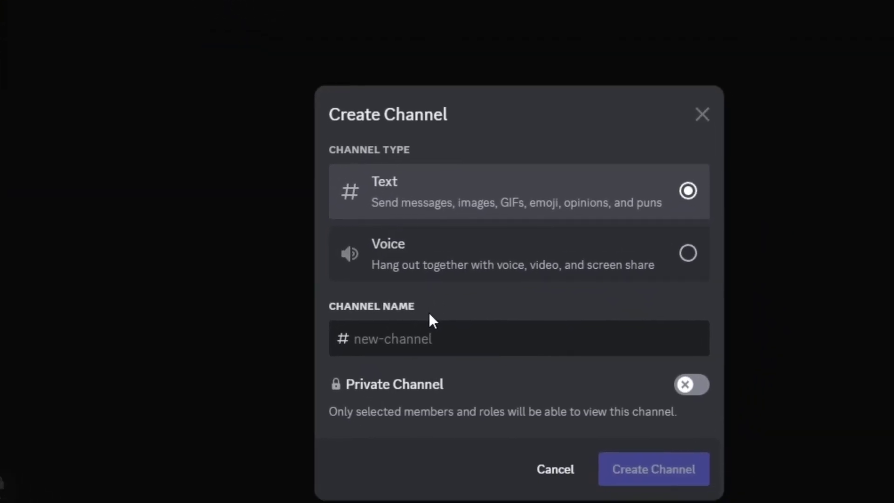
{"action": "type", "text": "verification"}
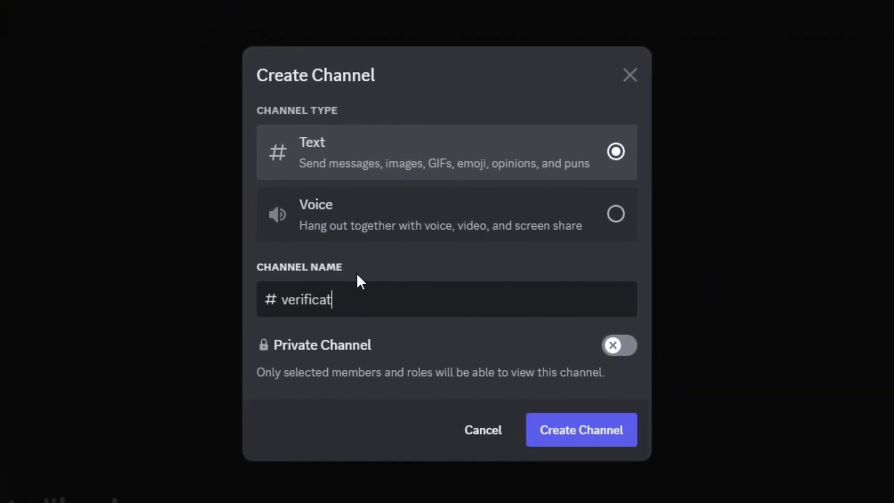
{"action": "left_click", "coordinate": [555, 436]}
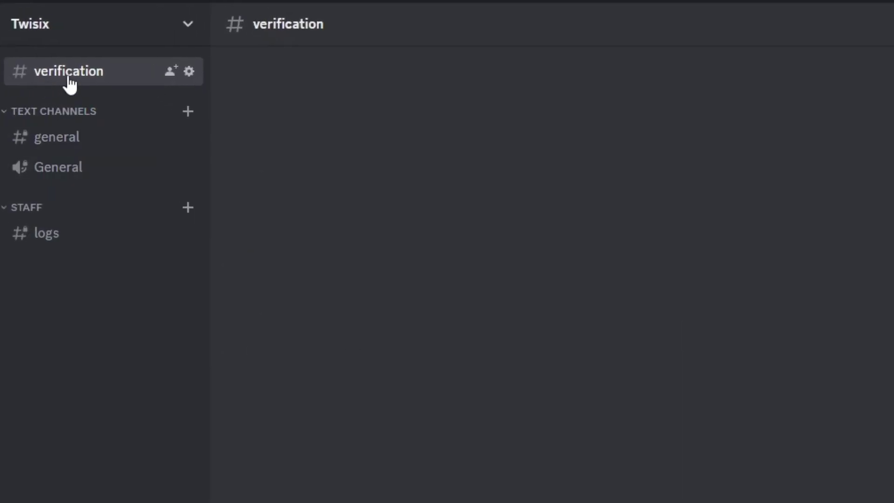
{"action": "left_click", "coordinate": [188, 72]}
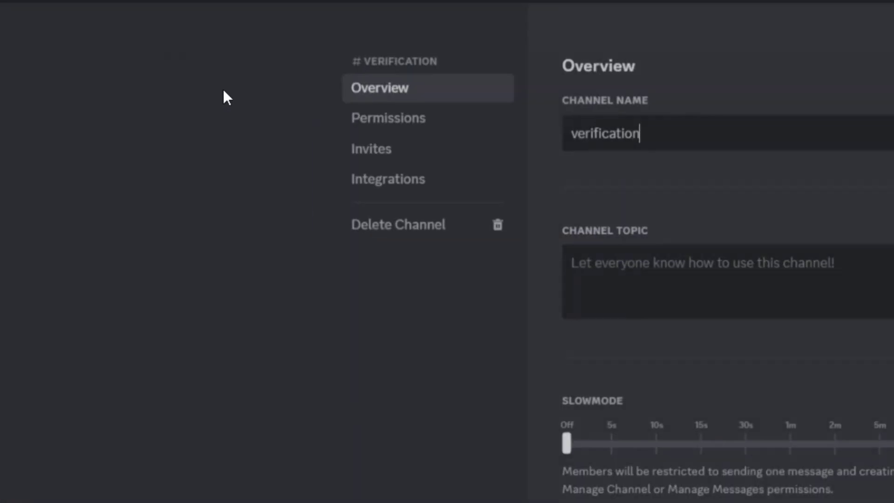
{"action": "left_click", "coordinate": [413, 121]}
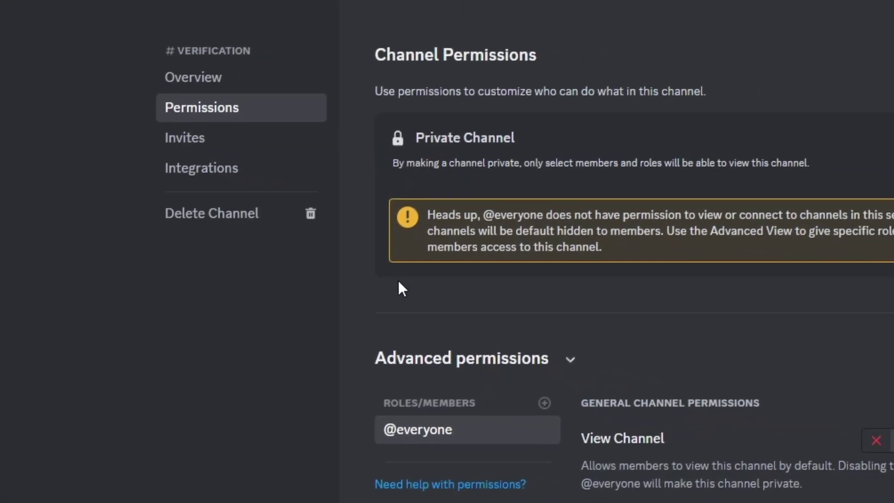
{"action": "left_click", "coordinate": [651, 422]}
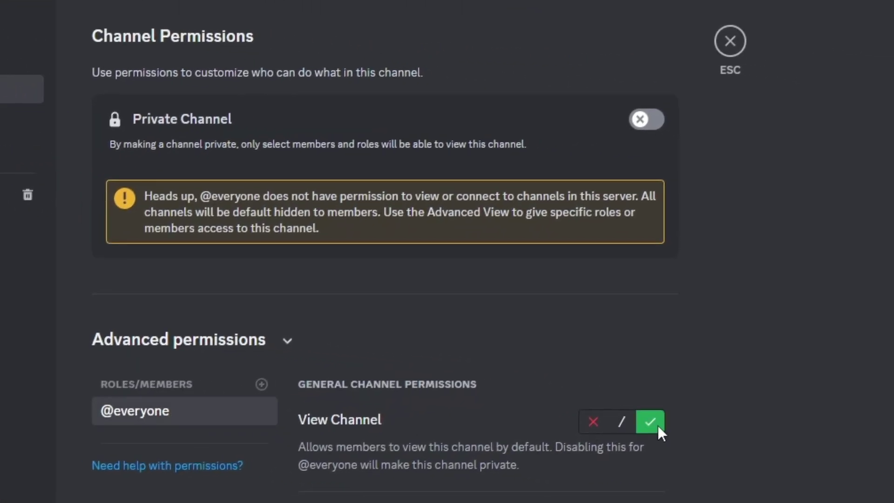
{"action": "scroll", "coordinate": [785, 345], "scroll_direction": "down", "scroll_amount": 10}
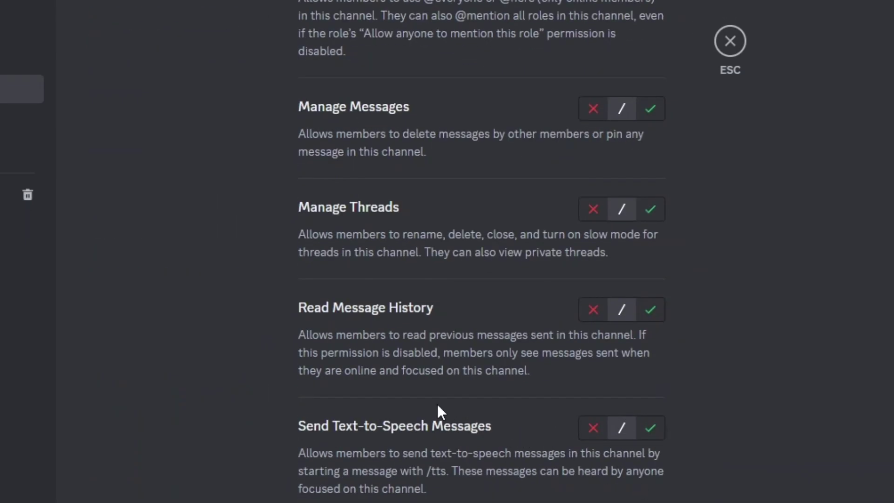
{"action": "left_click", "coordinate": [650, 310]}
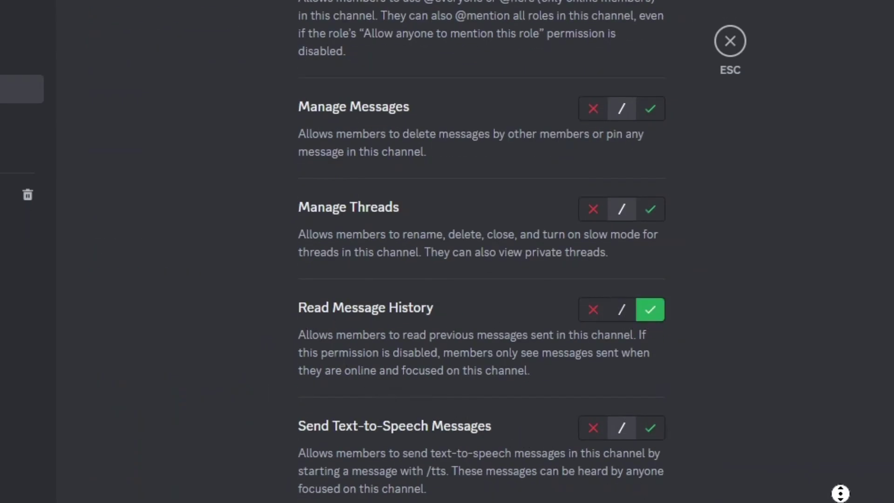
{"action": "scroll", "coordinate": [834, 275], "scroll_direction": "up", "scroll_amount": 10}
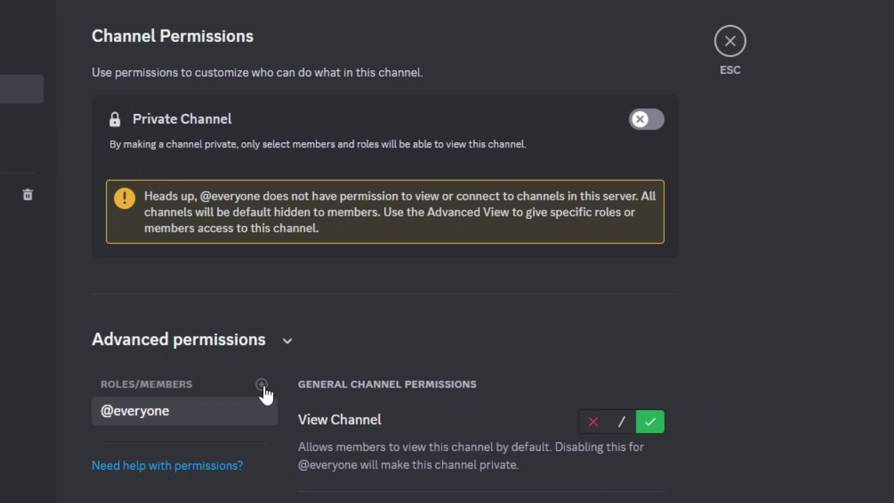
Add the Verified role to #verification's permissions and deny it View Channel
{"action": "left_click", "coordinate": [262, 384]}
{"action": "left_click", "coordinate": [140, 358]}
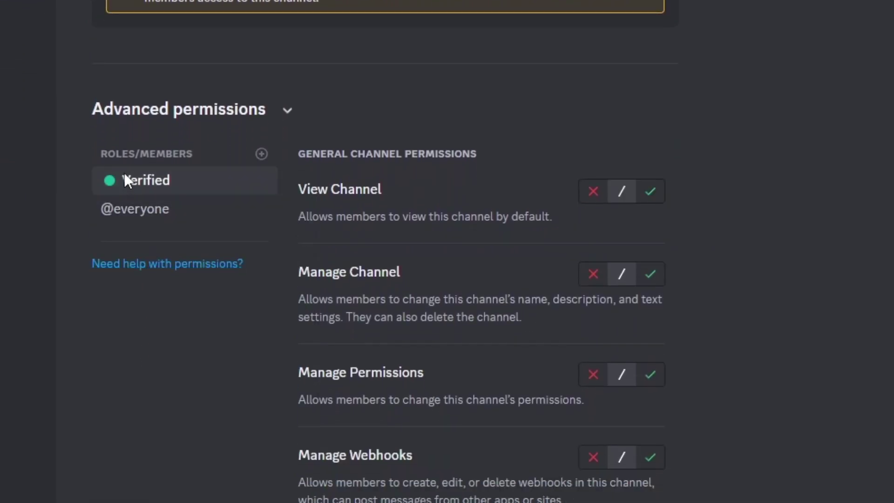
{"action": "left_click", "coordinate": [593, 192]}
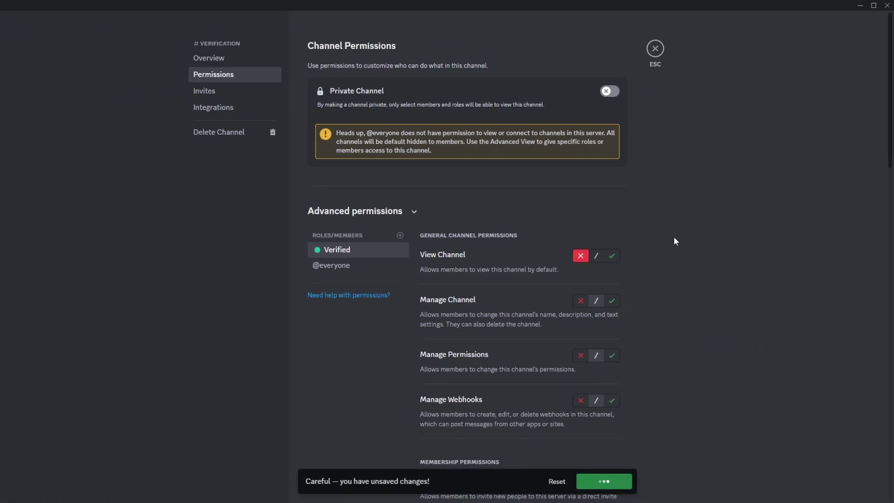
{"action": "left_click", "coordinate": [654, 49]}
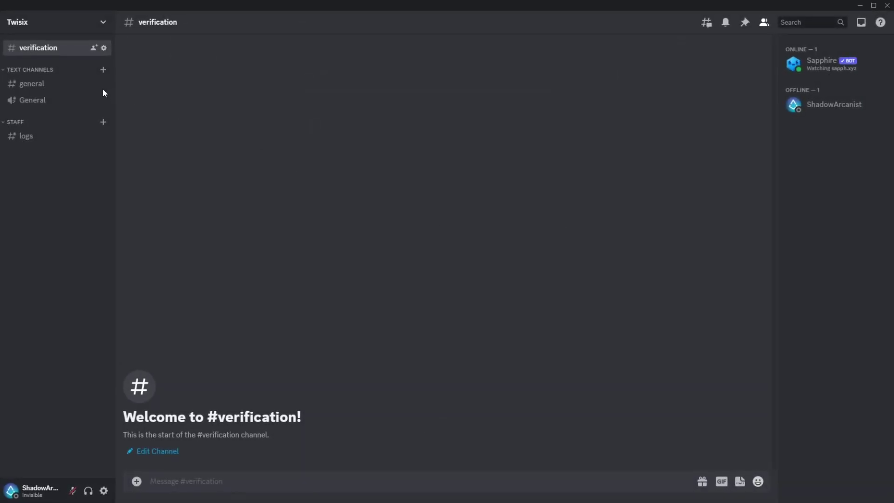
Add the Verified role to the TEXT CHANNELS category's permission settings
{"action": "right_click", "coordinate": [28, 67]}
{"action": "mouse_move", "coordinate": [63, 148]}
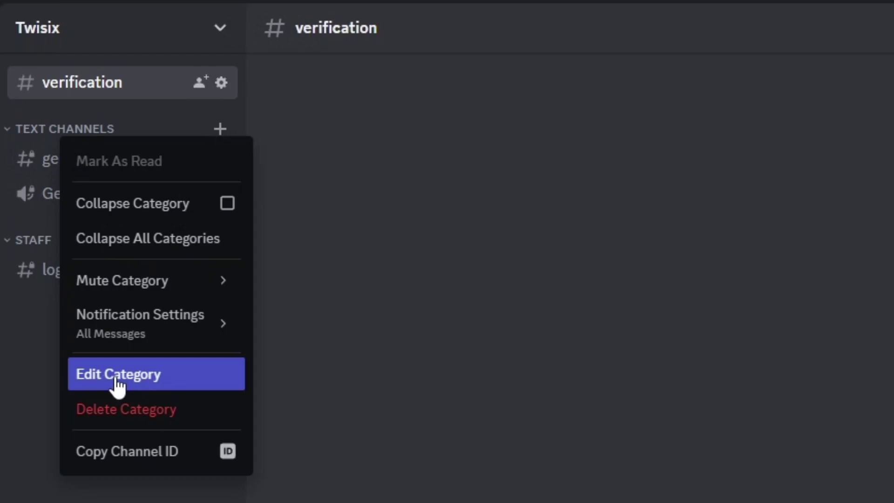
{"action": "left_click", "coordinate": [119, 378]}
{"action": "left_click", "coordinate": [507, 136]}
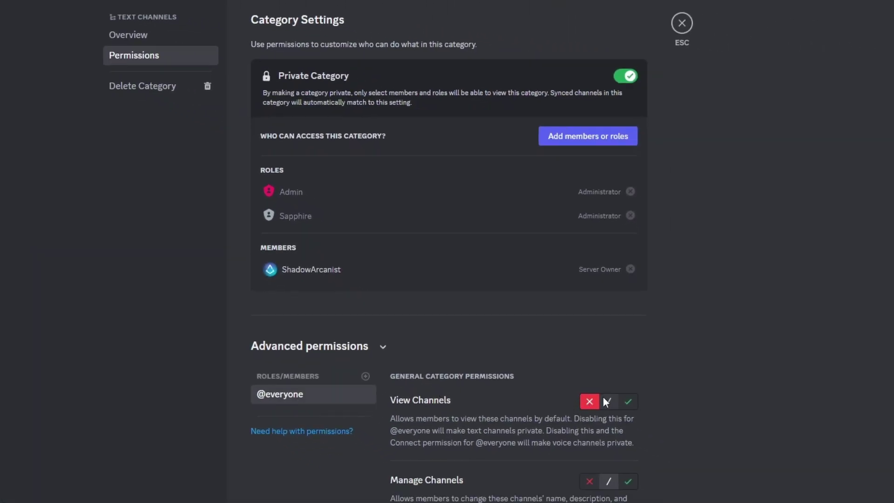
{"action": "left_click", "coordinate": [364, 376]}
{"action": "key", "text": "Escape"}
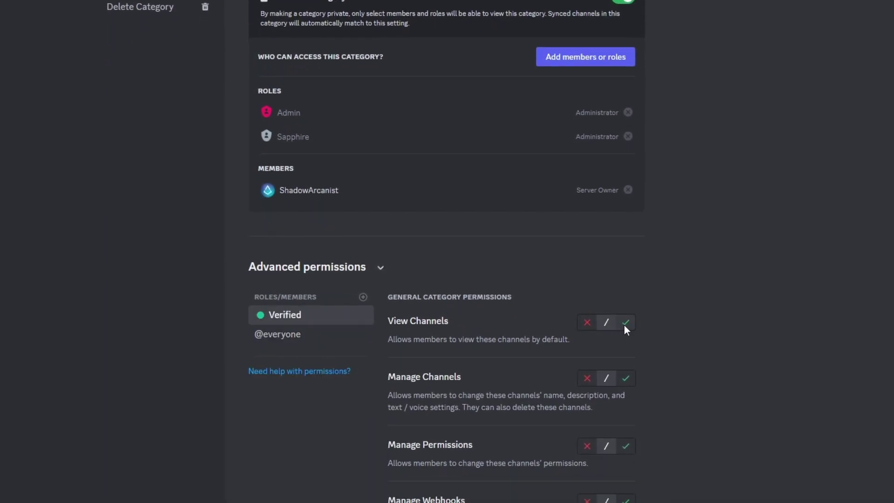
Allow Verified View Channels and Read Message History, save, and return to #logs
{"action": "left_click", "coordinate": [624, 323]}
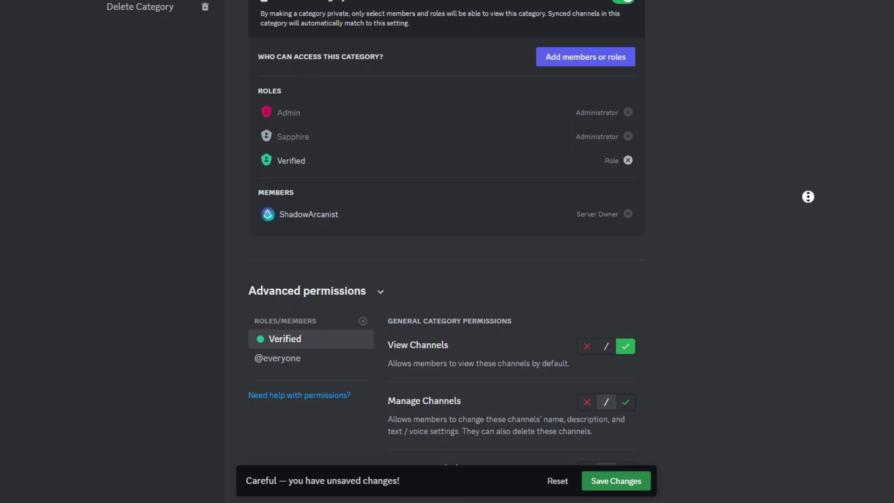
{"action": "scroll", "coordinate": [807, 197], "scroll_direction": "down", "scroll_amount": 20}
{"action": "scroll", "coordinate": [528, 294], "scroll_direction": "up", "scroll_amount": 12}
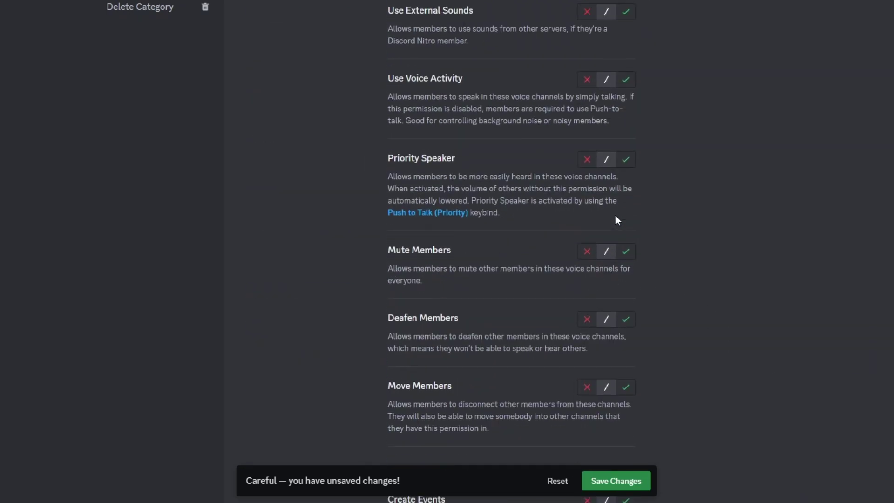
{"action": "scroll", "coordinate": [393, 101], "scroll_direction": "up", "scroll_amount": 4}
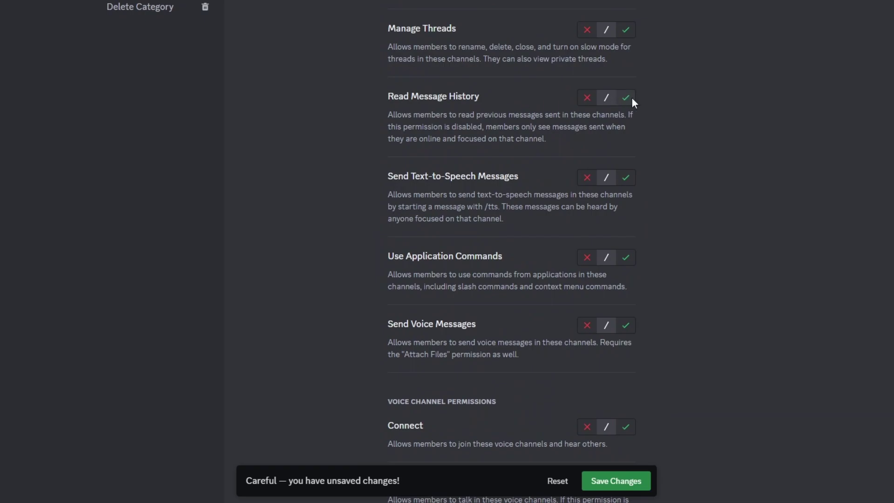
{"action": "left_click", "coordinate": [621, 480]}
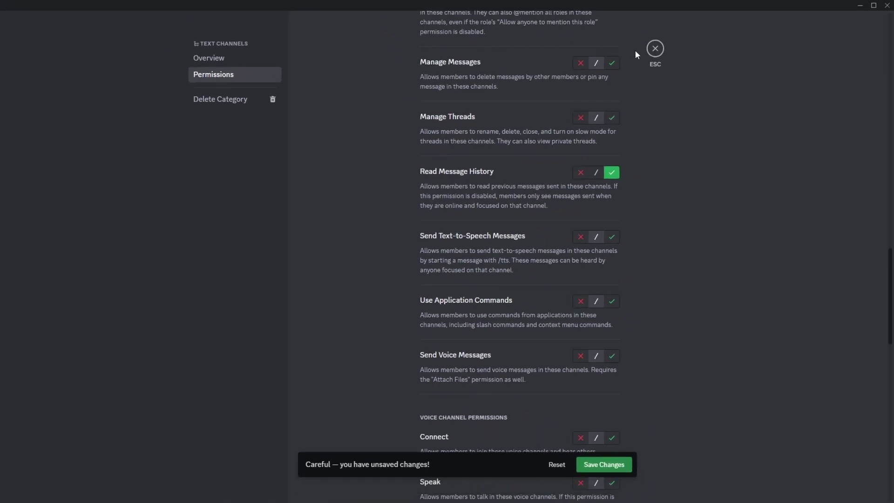
{"action": "left_click", "coordinate": [654, 49]}
{"action": "left_click", "coordinate": [76, 140]}
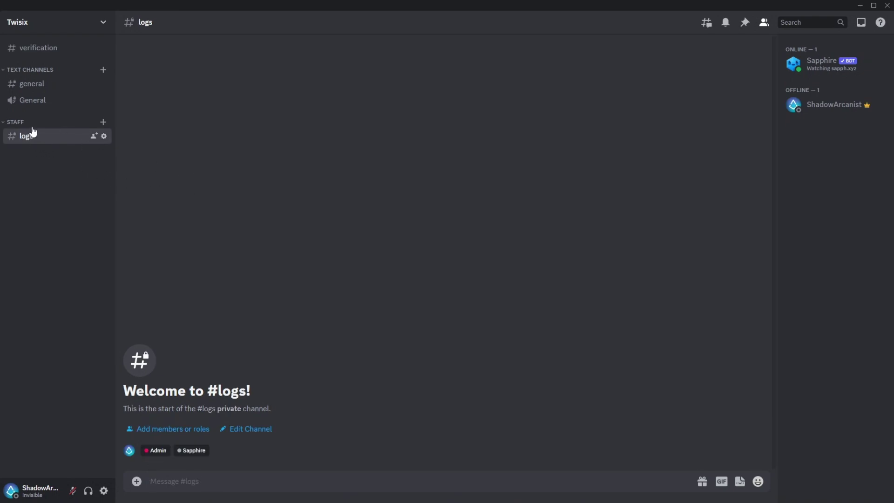
Open the verification channel and look over Sapphire's Message Templates and Components pages
{"action": "left_click", "coordinate": [29, 51]}
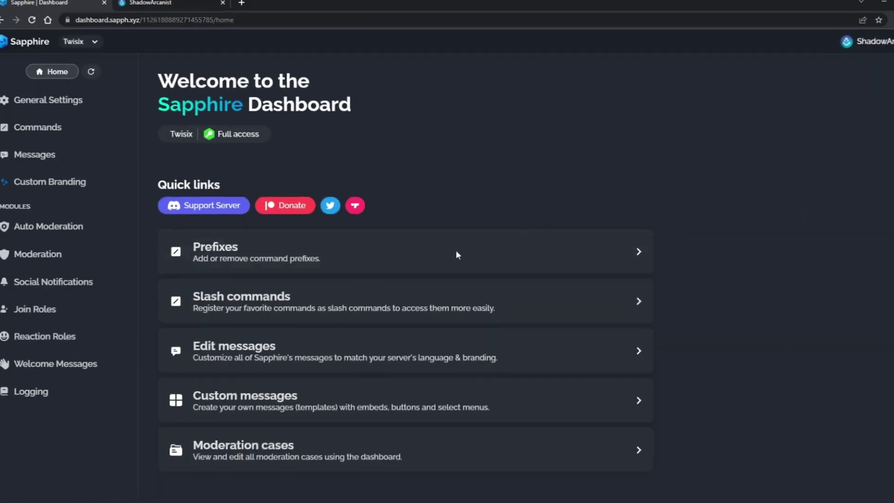
{"action": "left_click", "coordinate": [23, 155]}
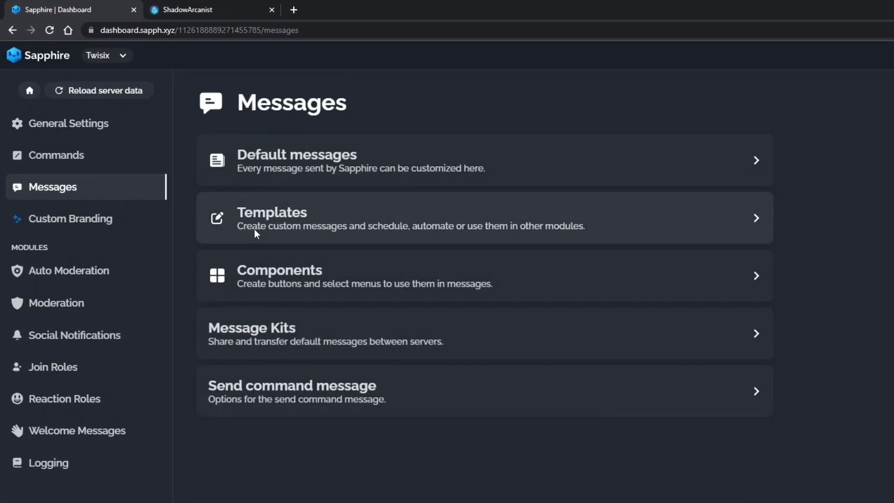
{"action": "left_click", "coordinate": [271, 232]}
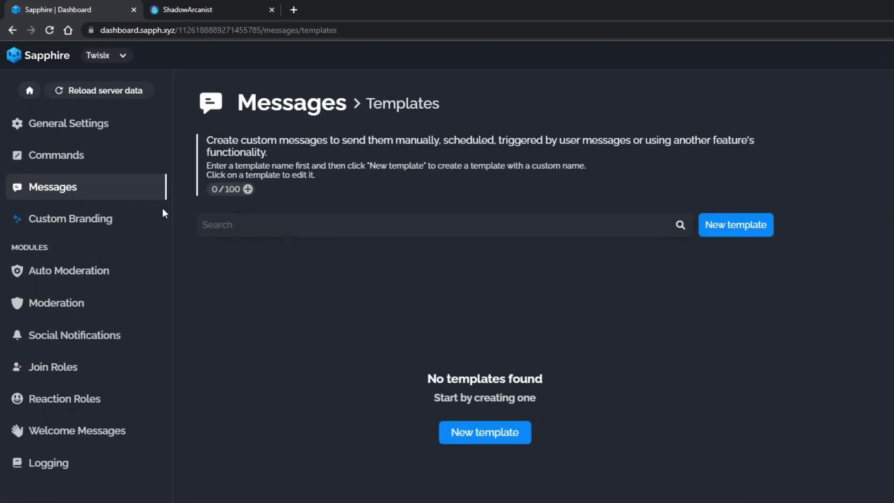
{"action": "left_click", "coordinate": [109, 192]}
{"action": "left_click", "coordinate": [273, 275]}
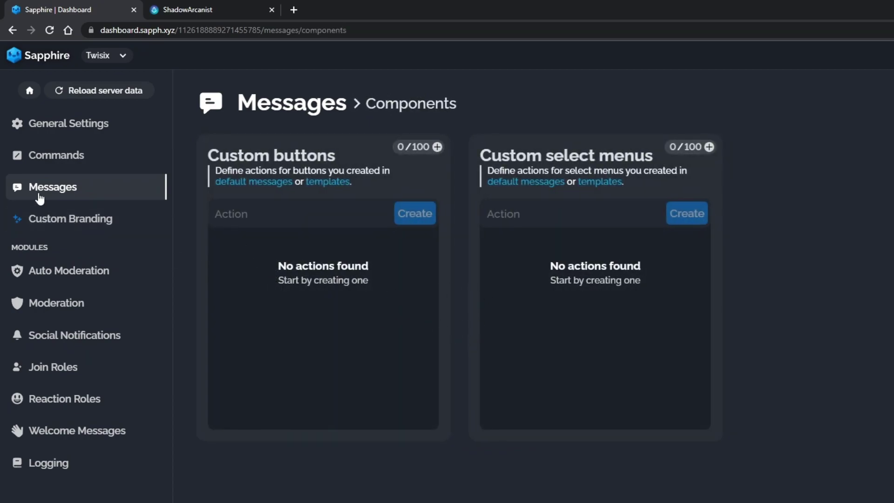
Back on Templates, bring up the Captcha Verification System RAW Code V1 post's JSON code
{"action": "left_click", "coordinate": [40, 197]}
{"action": "left_click", "coordinate": [243, 222]}
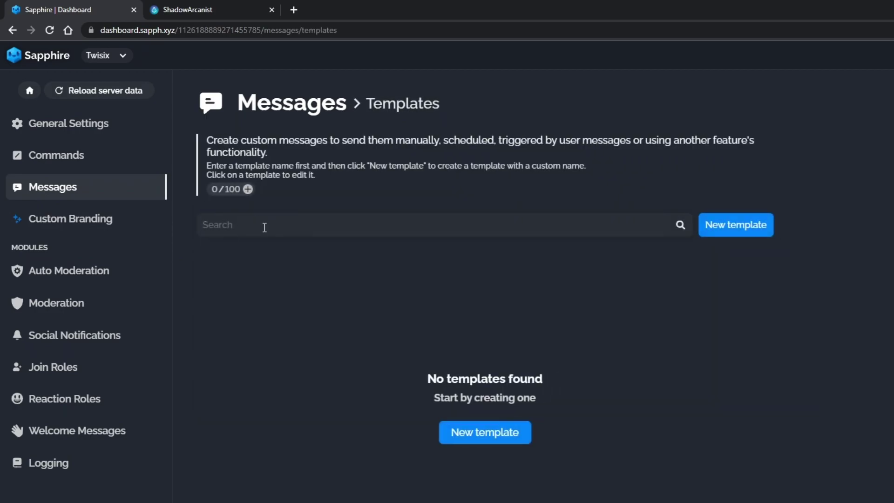
{"action": "left_click", "coordinate": [171, 10]}
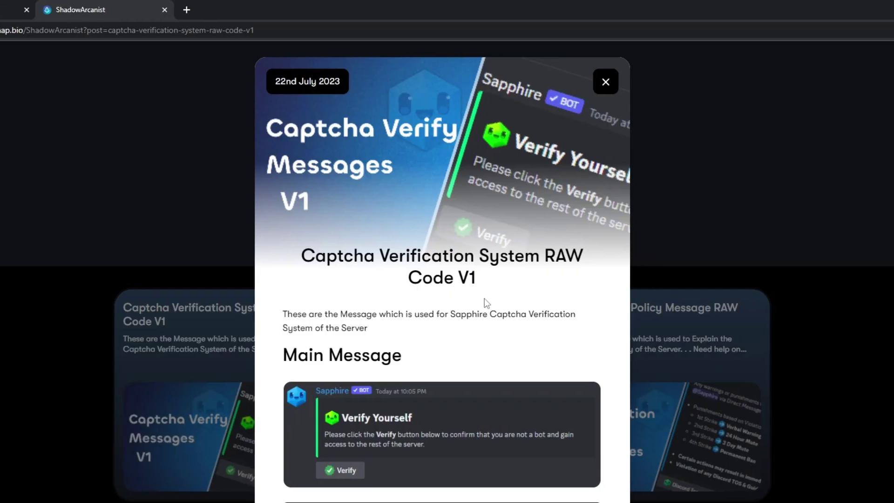
{"action": "scroll", "coordinate": [484, 299], "scroll_direction": "down", "scroll_amount": 5}
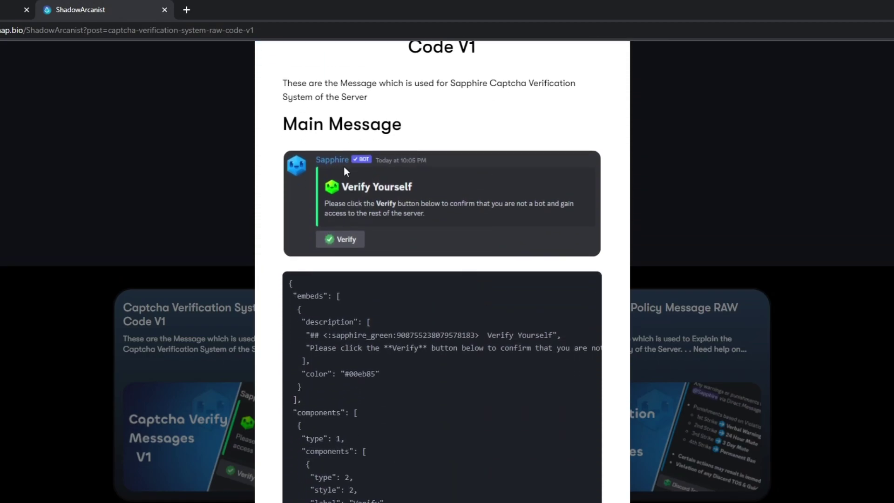